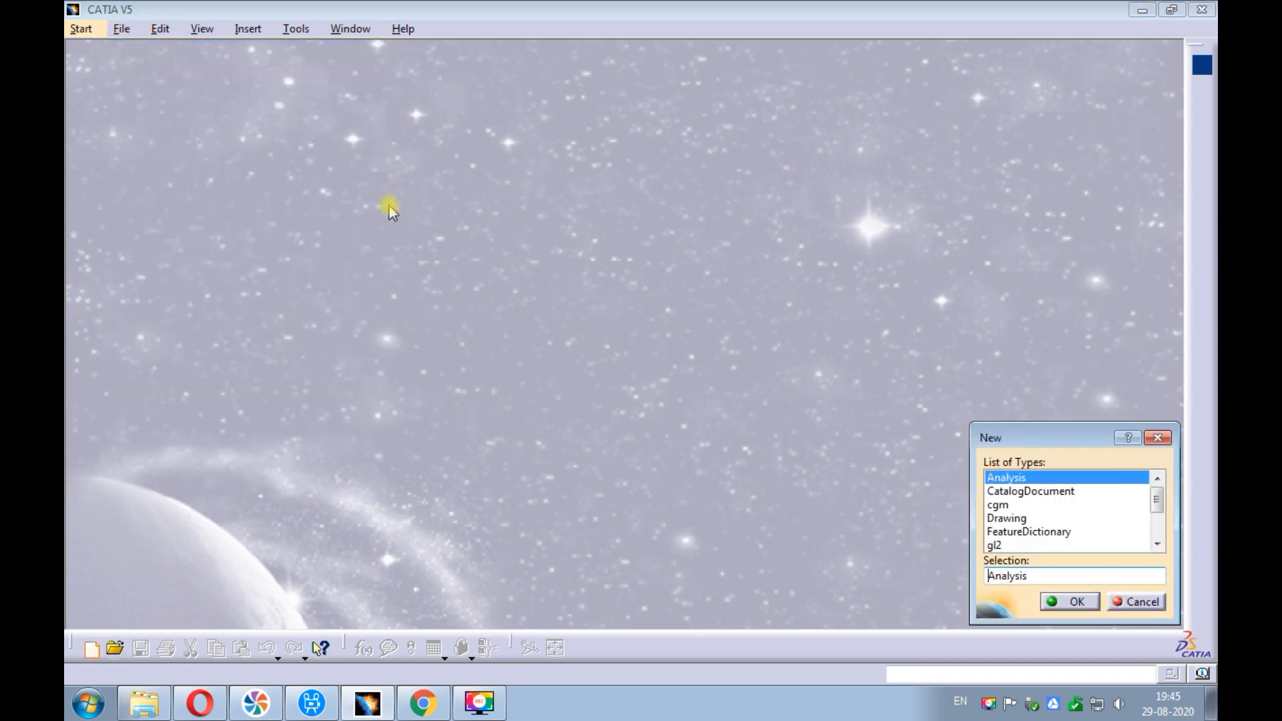
# Step: Create a new document of type Product
pyautogui.click(1155, 536)
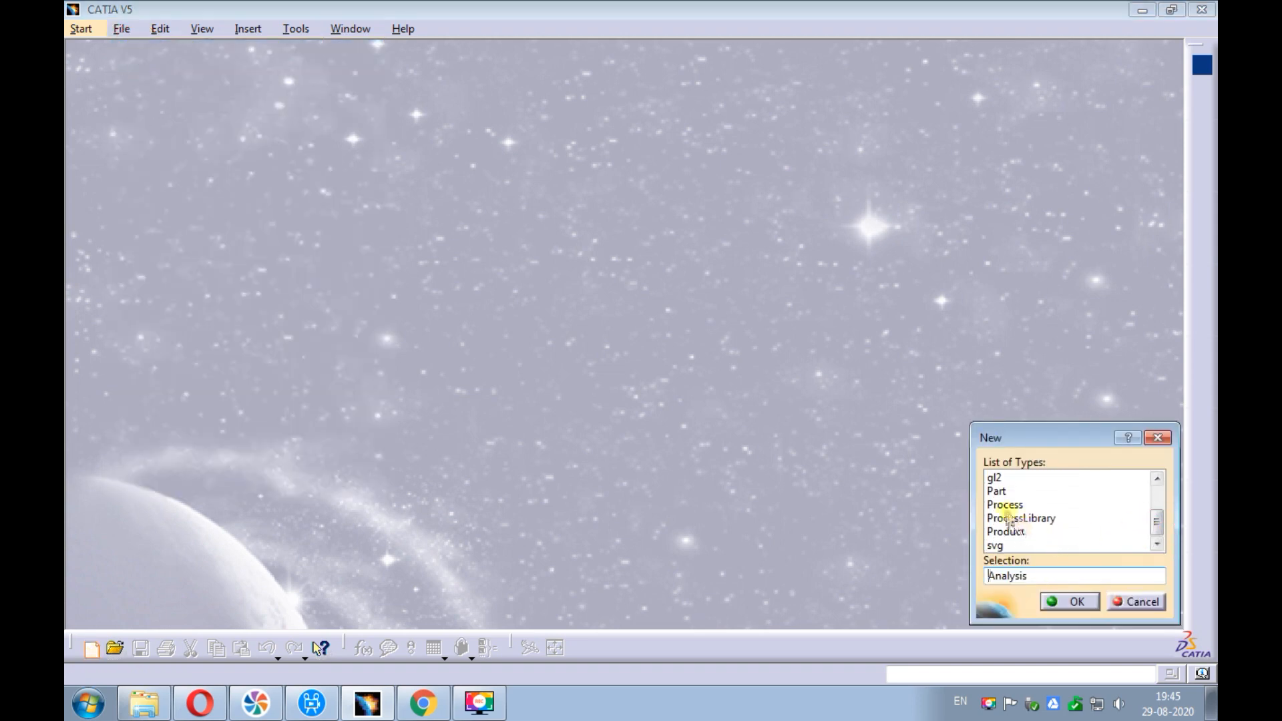
pyautogui.click(1006, 531)
pyautogui.click(1060, 601)
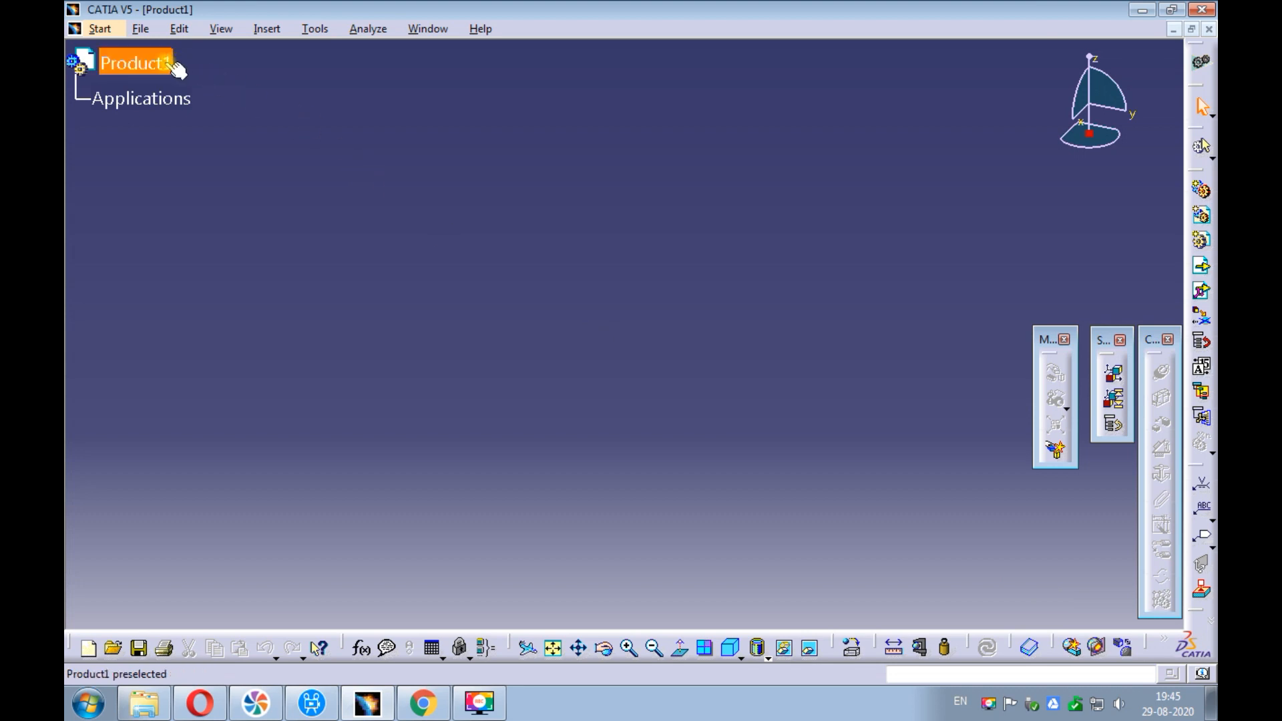
pyautogui.click(289, 125)
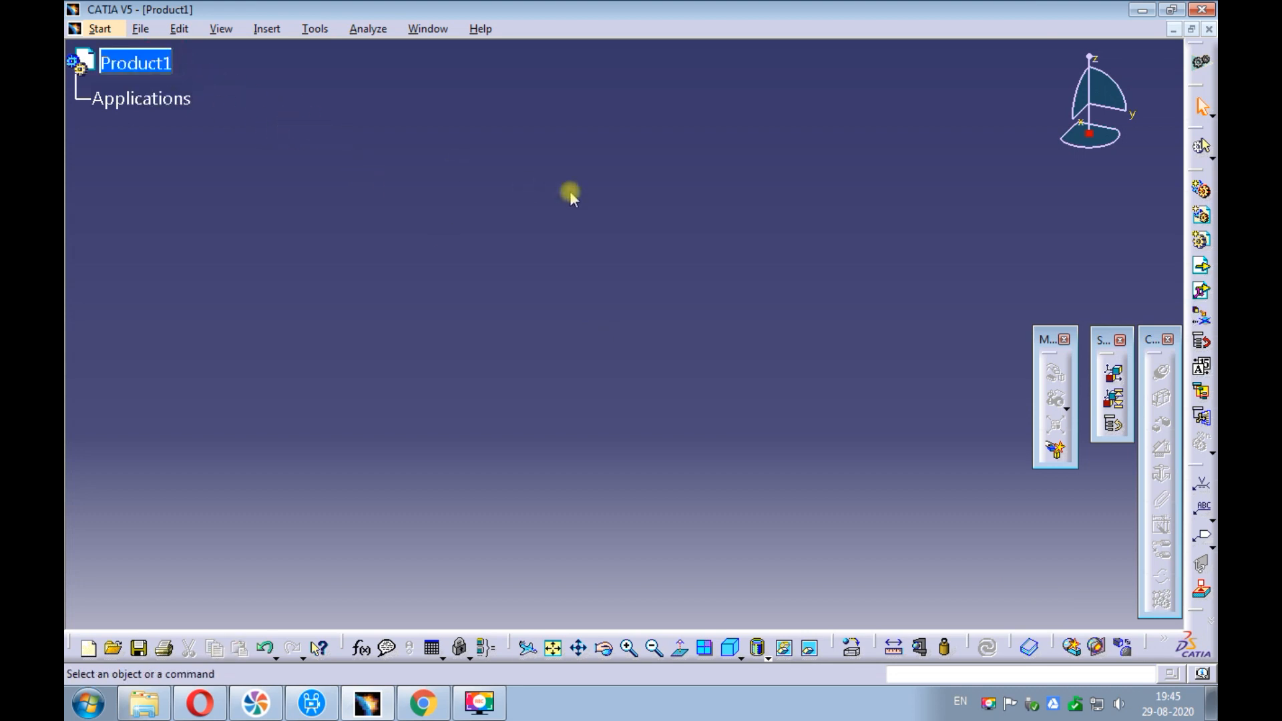
# Step: Insert the existing part strip_layout.CATPart from the Blanking_Die folder into Product1
pyautogui.click(1201, 271)
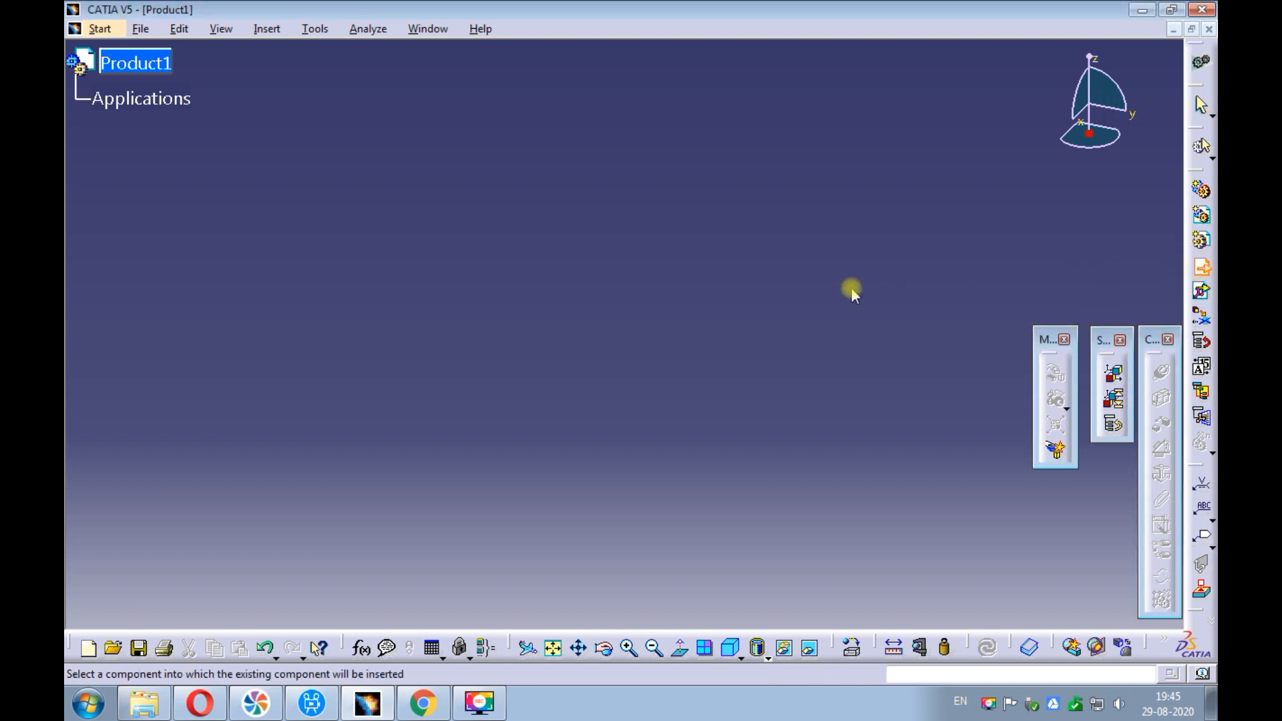
pyautogui.click(164, 72)
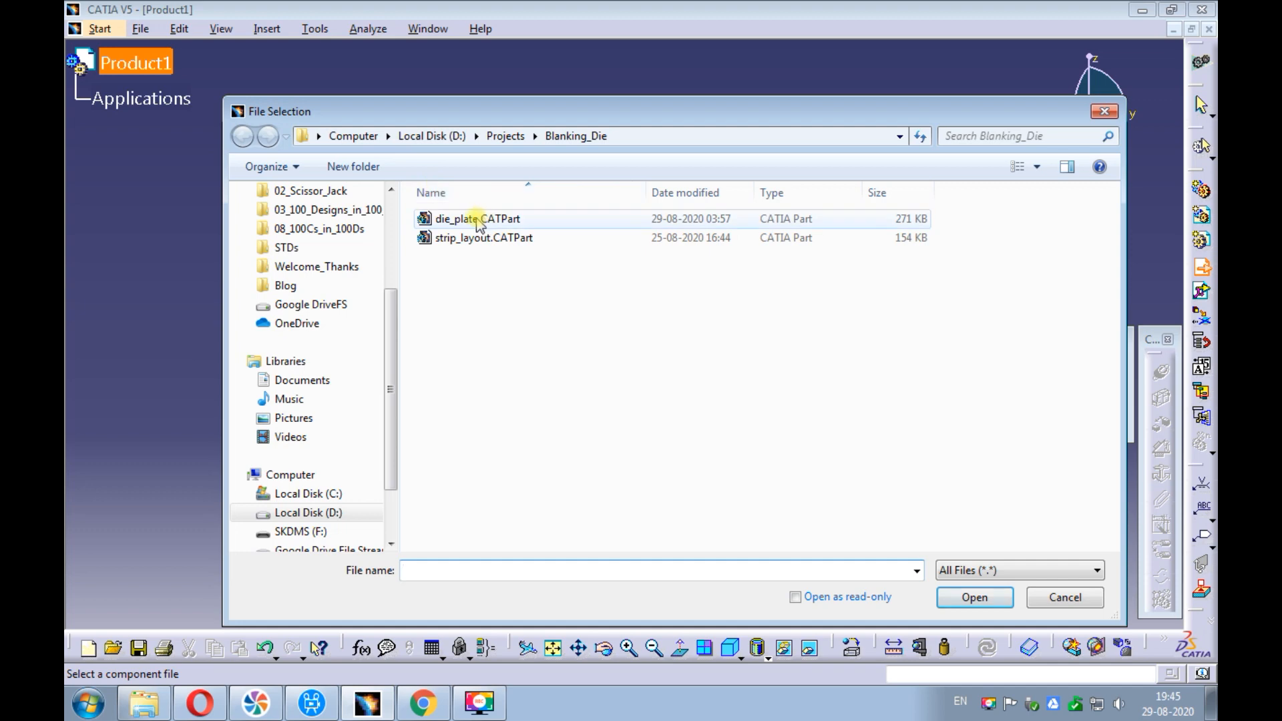
pyautogui.click(470, 239)
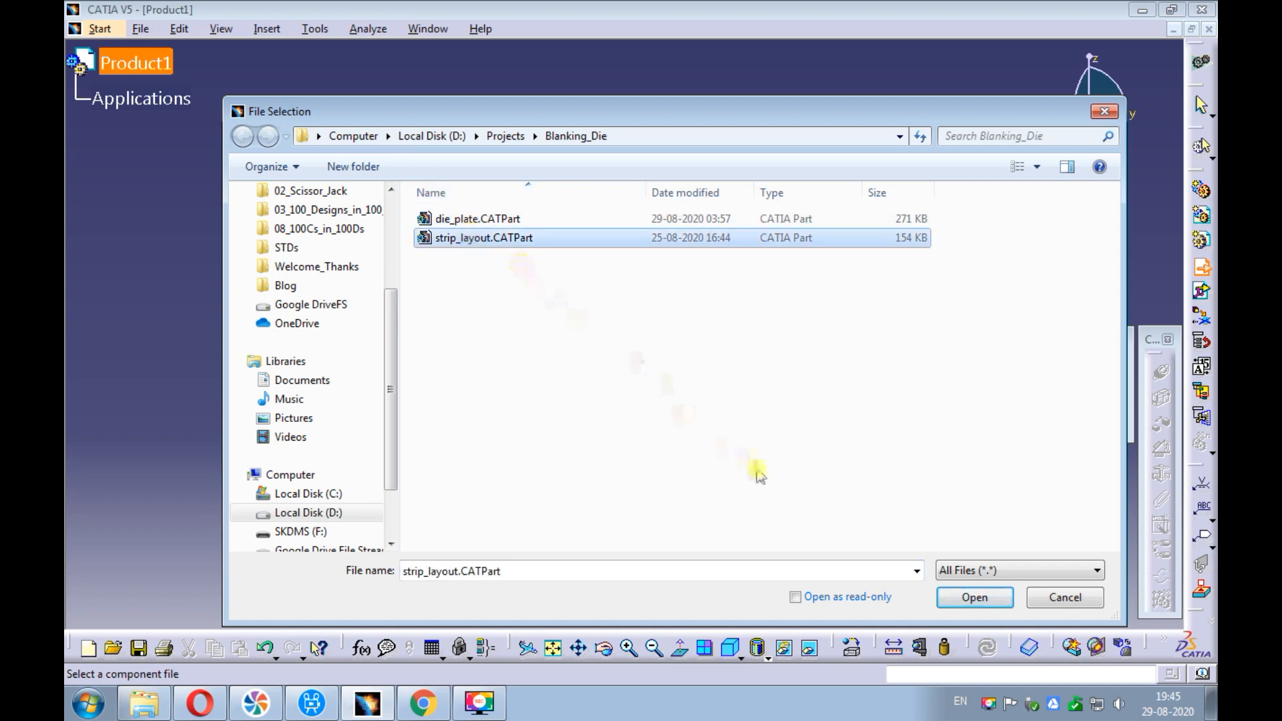
pyautogui.click(940, 598)
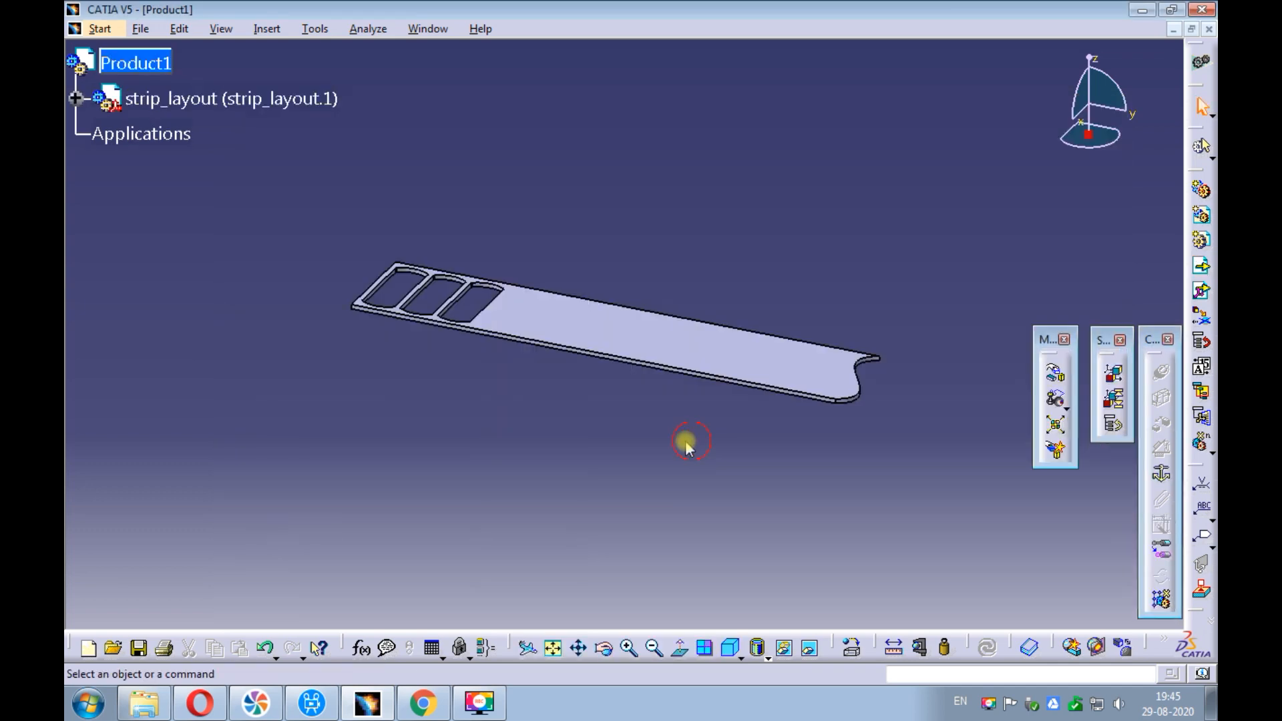
# Step: Fix the strip_layout component in place and expand the Constraints branch of the tree to check the fix constraint
pyautogui.click(175, 106)
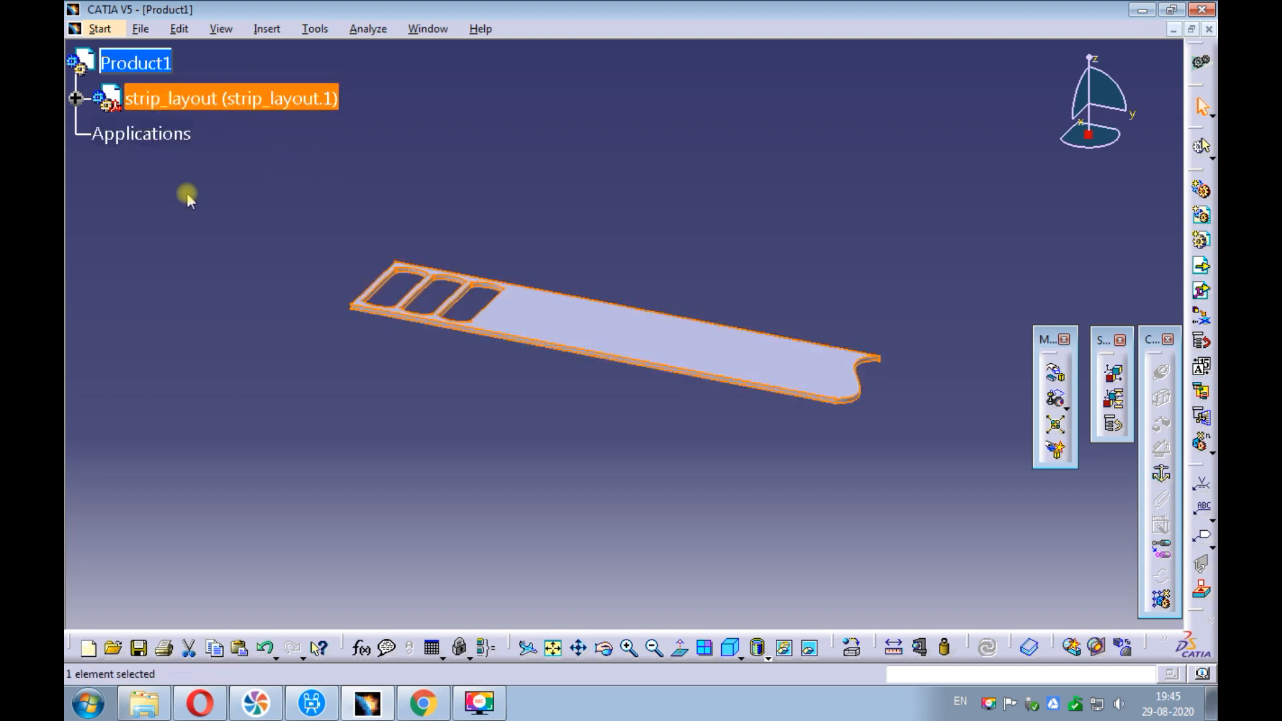
pyautogui.click(185, 199)
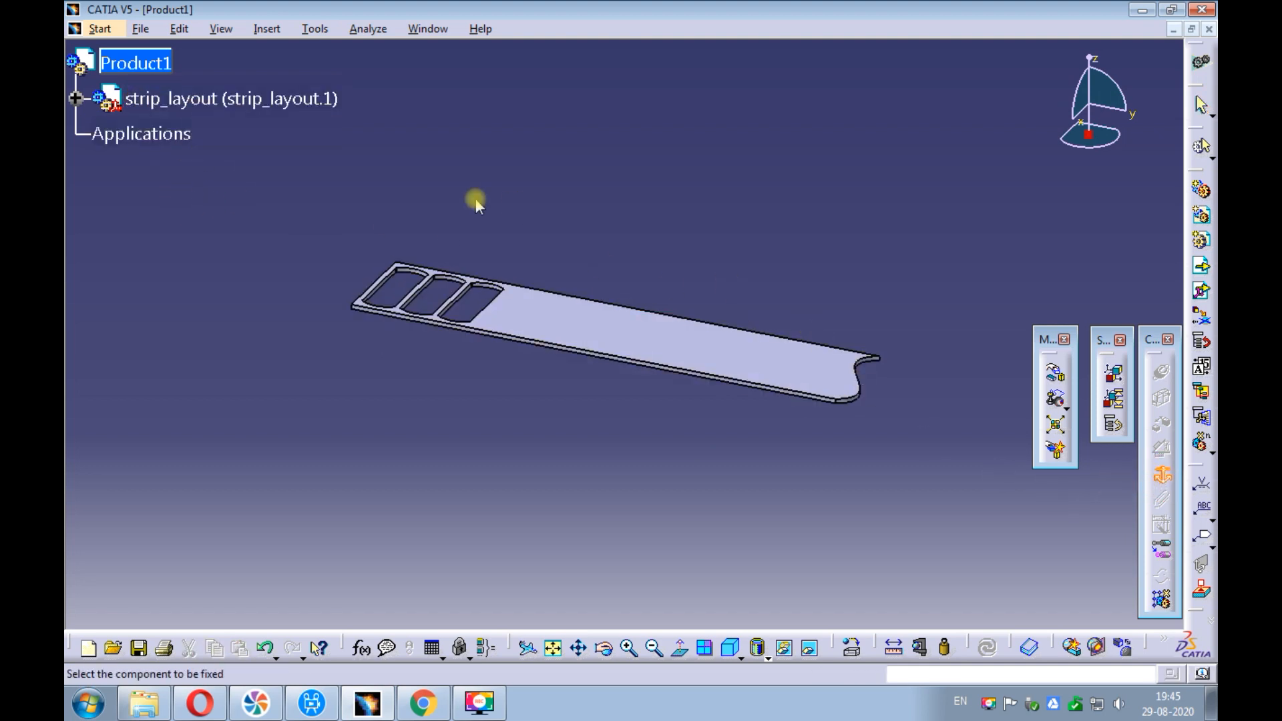
pyautogui.click(181, 100)
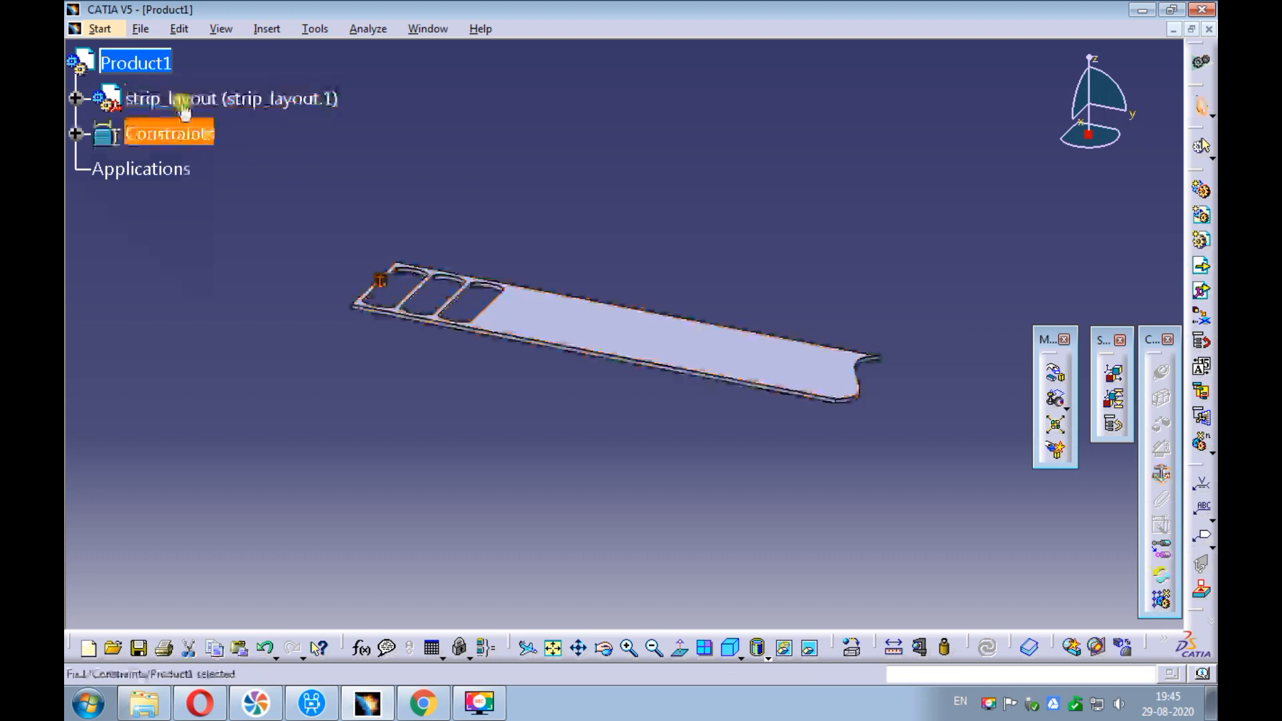
pyautogui.click(182, 235)
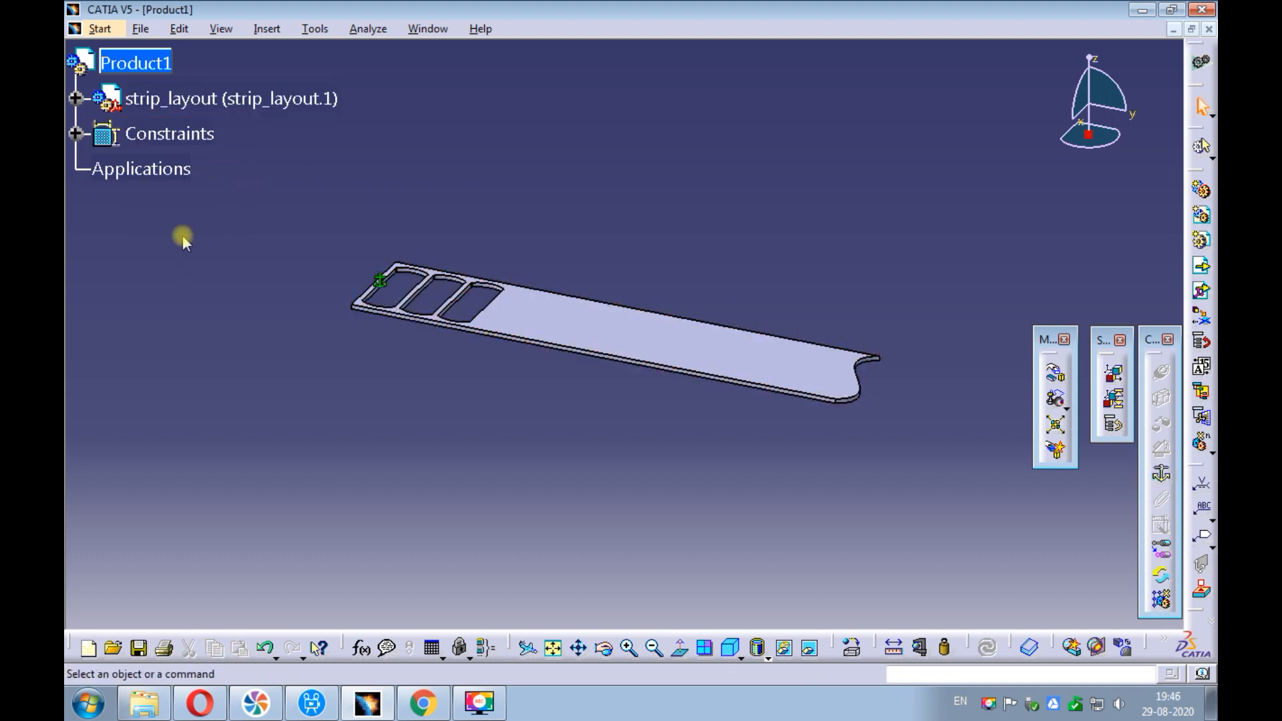
pyautogui.click(75, 134)
pyautogui.click(208, 167)
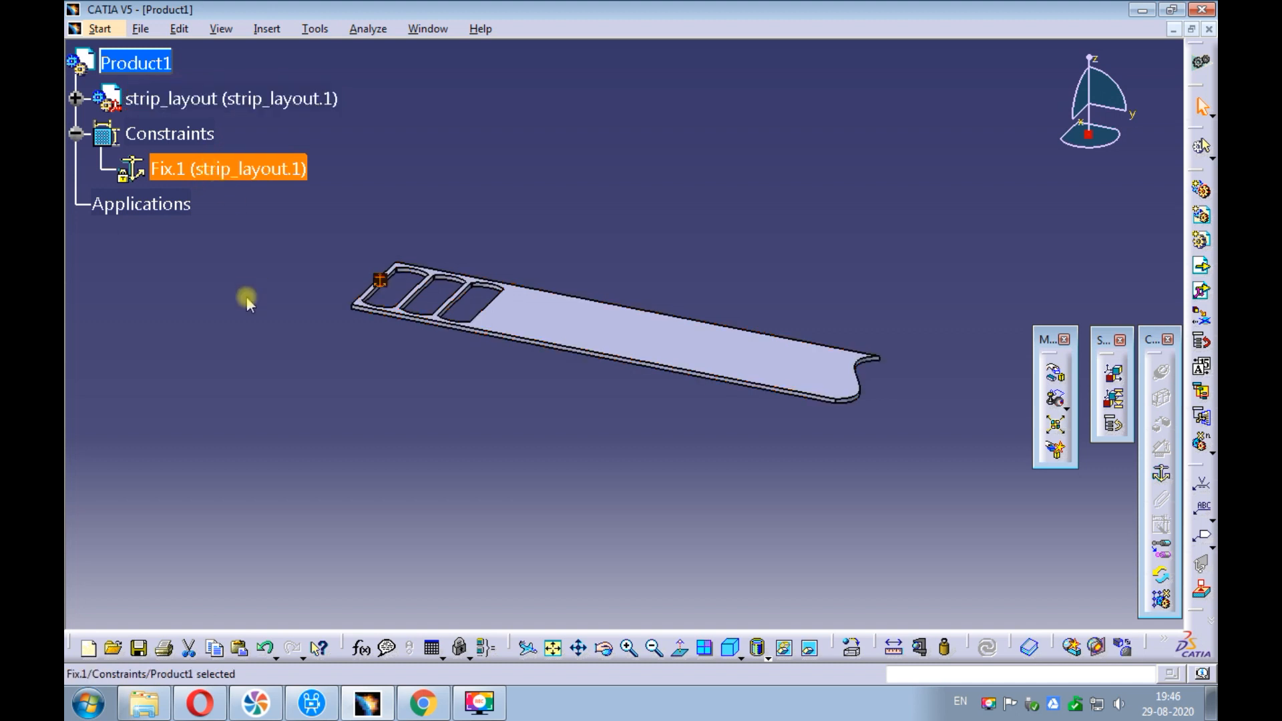
pyautogui.click(246, 298)
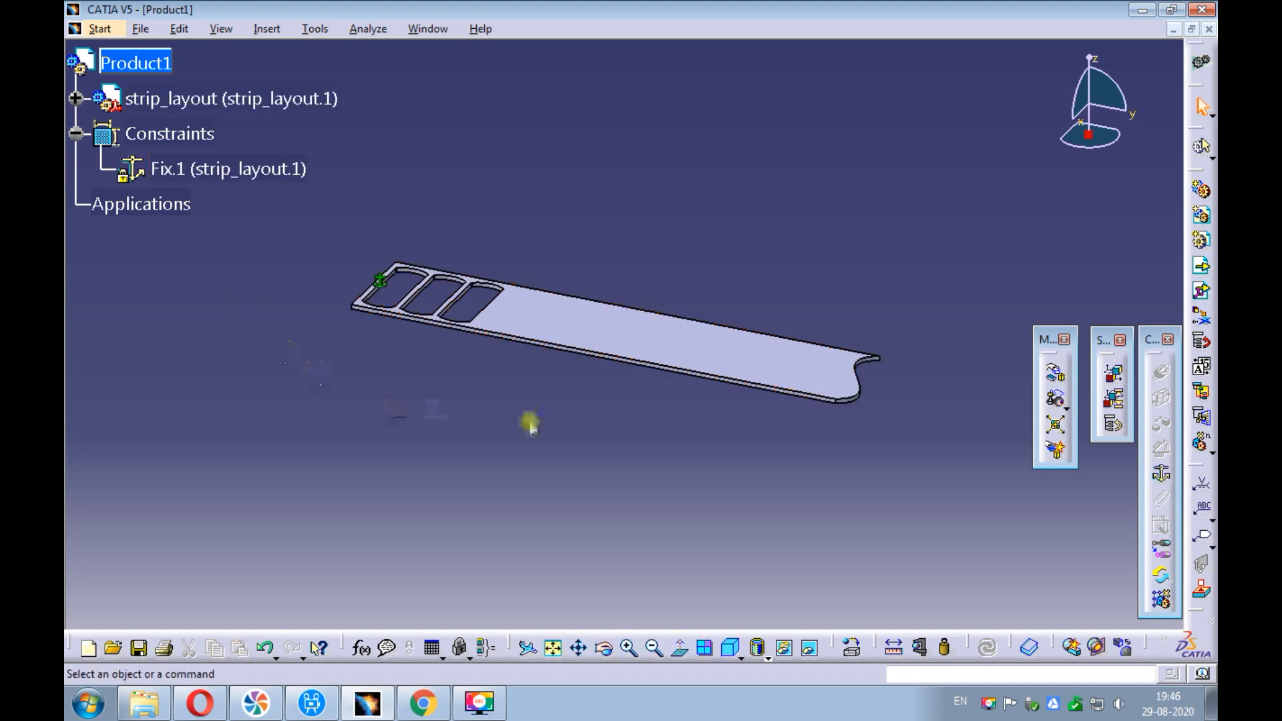
# Step: Insert the existing part die_plate.CATPart from the Blanking_Die folder into Product1
pyautogui.click(1203, 270)
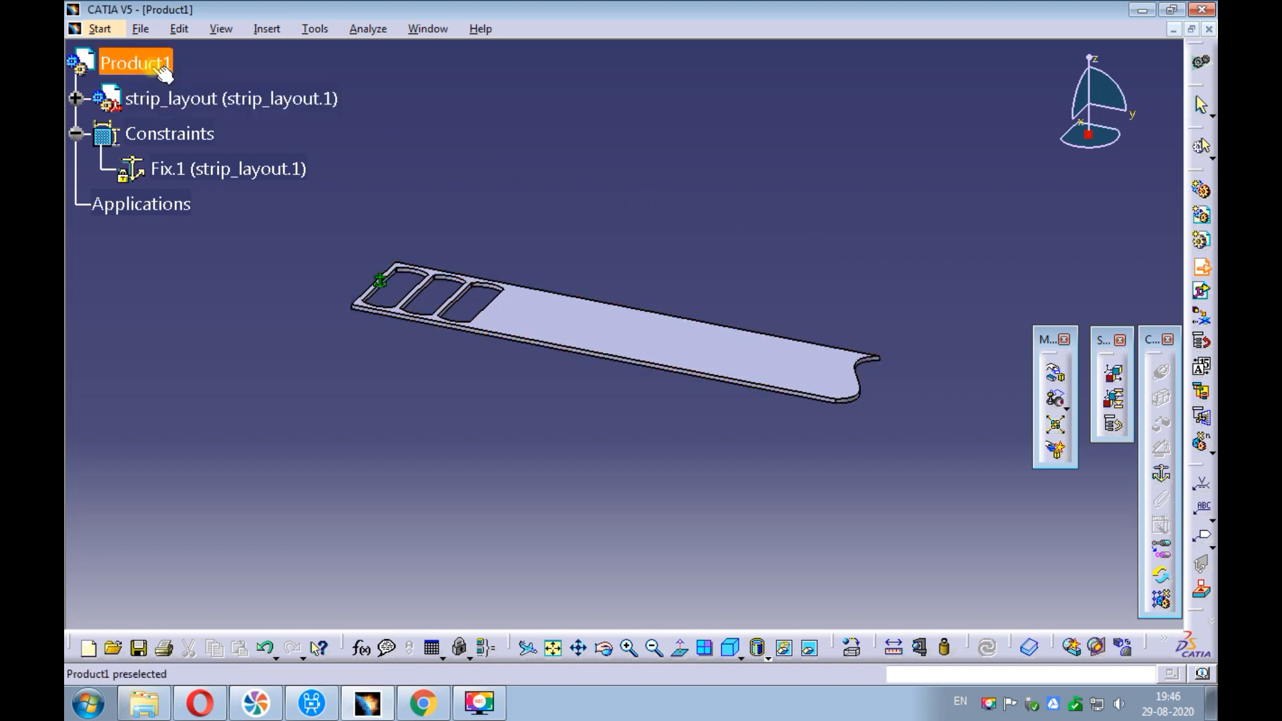
pyautogui.click(153, 64)
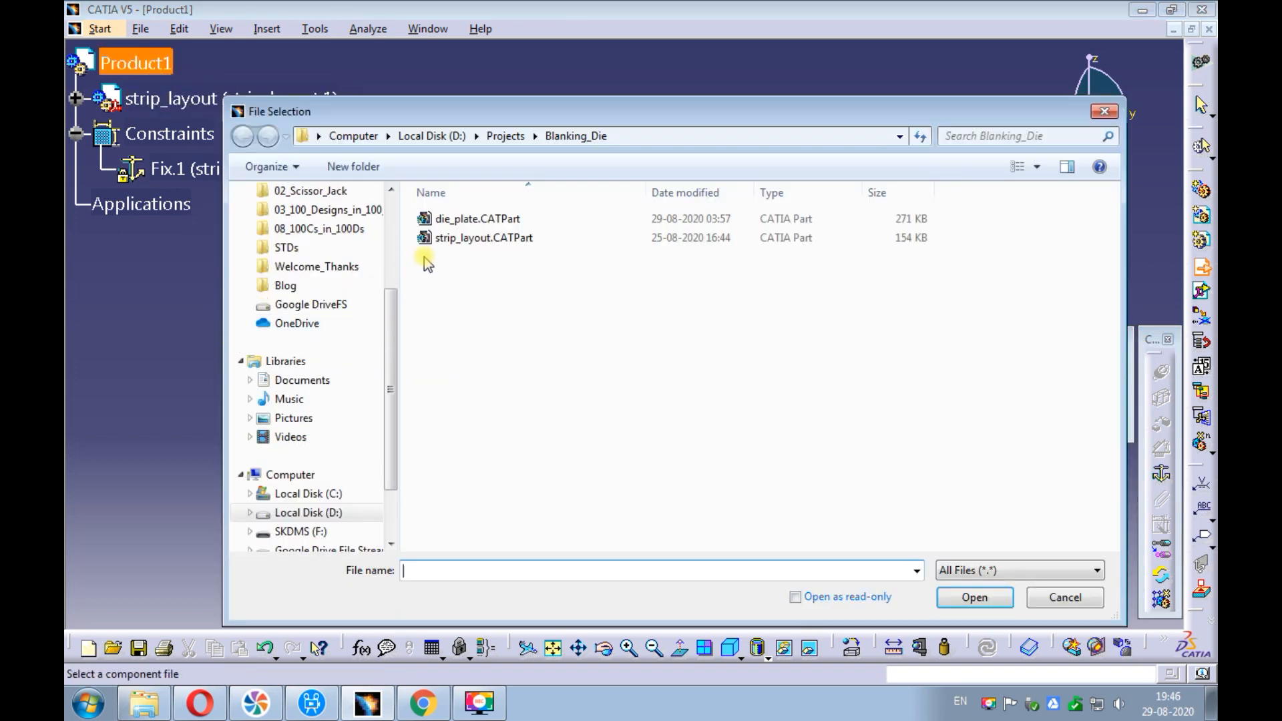
pyautogui.click(445, 220)
pyautogui.click(973, 598)
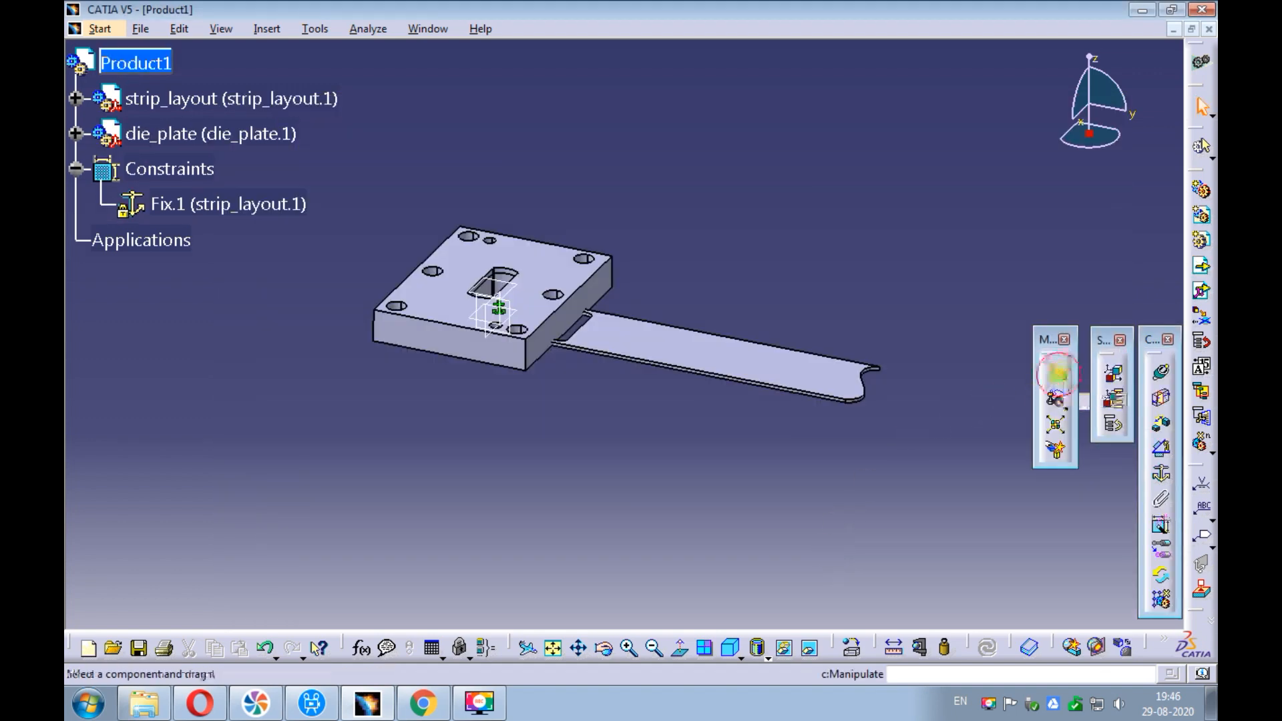
# Step: Manipulate the die plate along the Z axis, moving it down until it sits clear below the strip
pyautogui.click(1055, 375)
pyautogui.click(1106, 496)
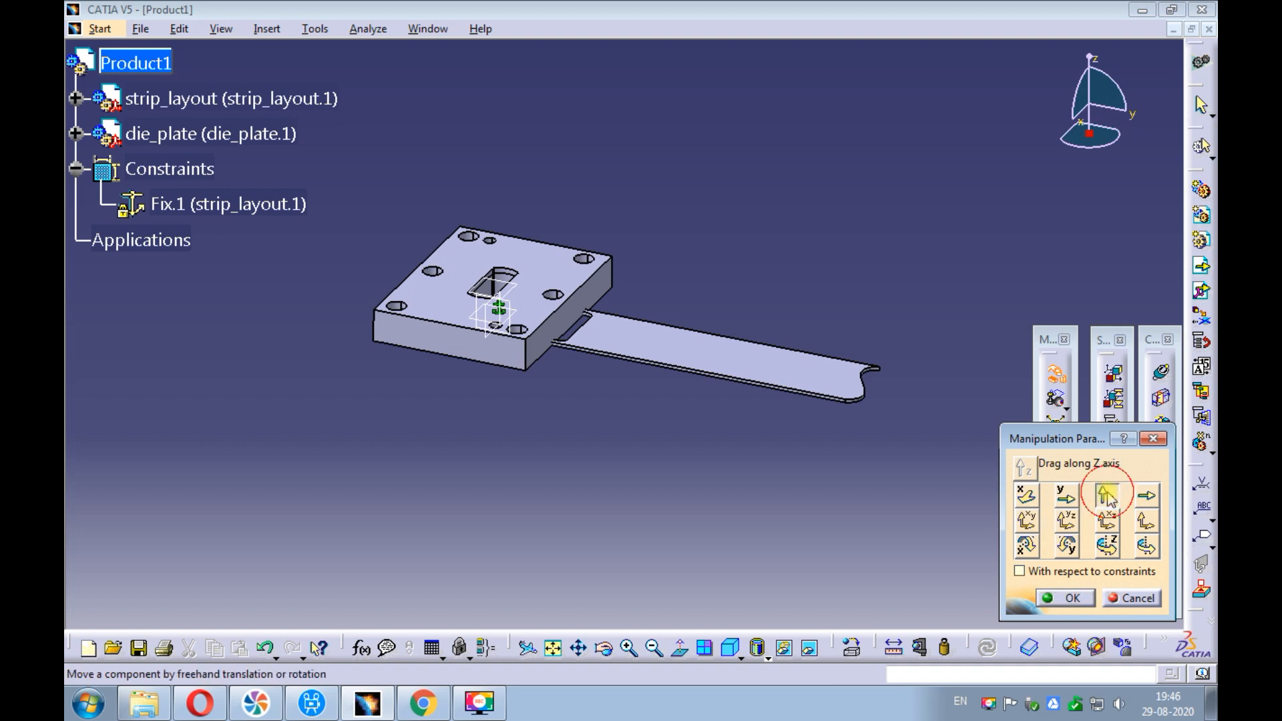
pyautogui.moveTo(527, 263); pyautogui.dragTo(524, 390)
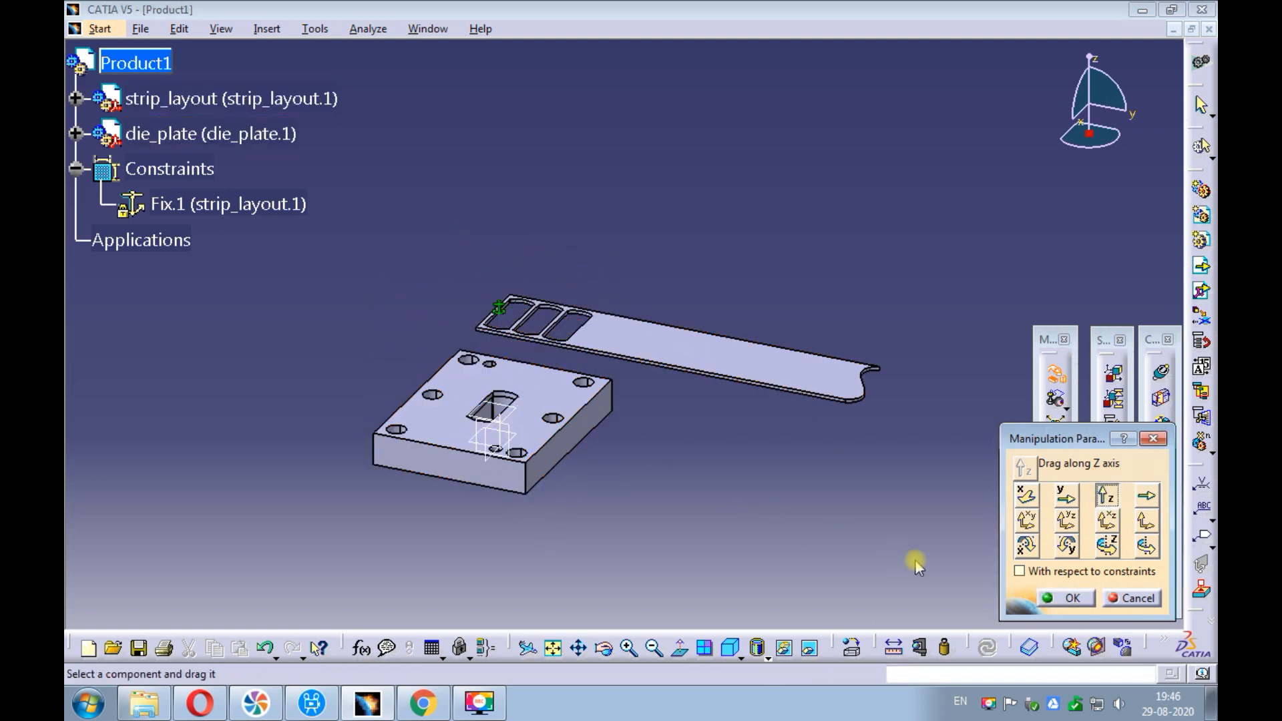
pyautogui.click(1053, 599)
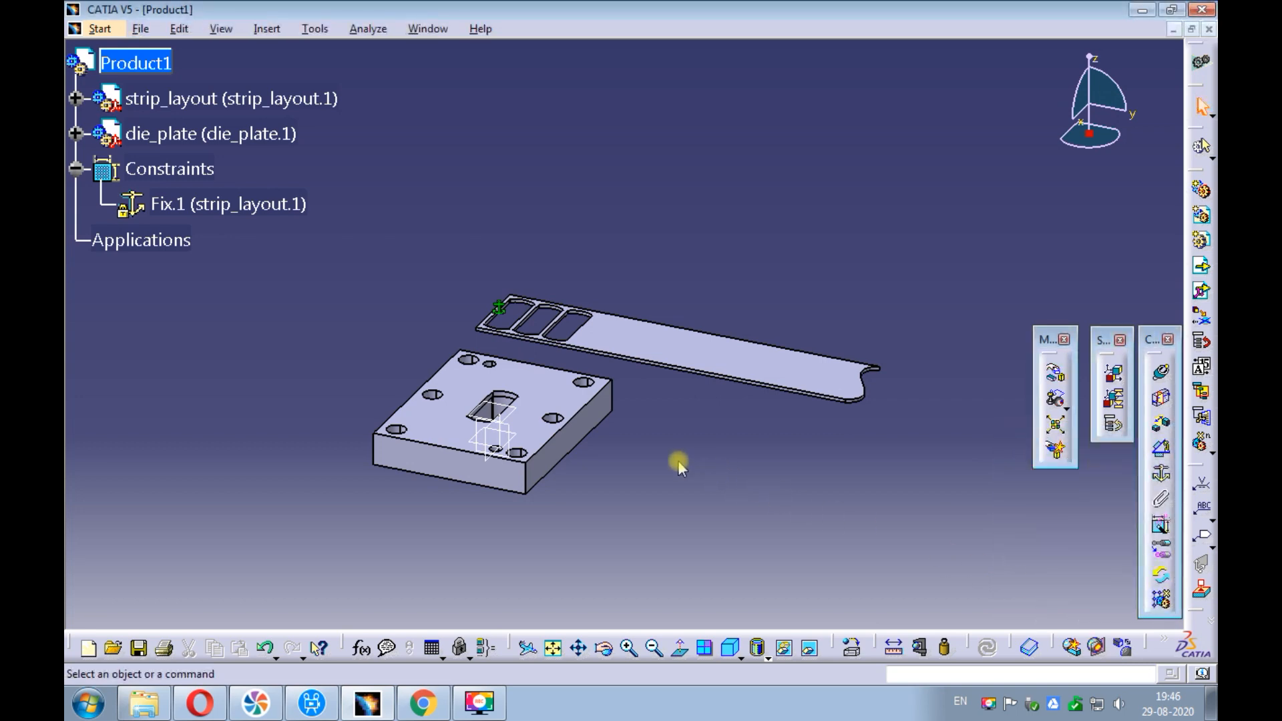
# Step: Open the strip_layout part in its own window from the assembly for editing
pyautogui.keyDown('ctrl'); pyautogui.moveTo(576, 263); pyautogui.dragTo(575, 185, button='middle'); pyautogui.keyUp('ctrl')
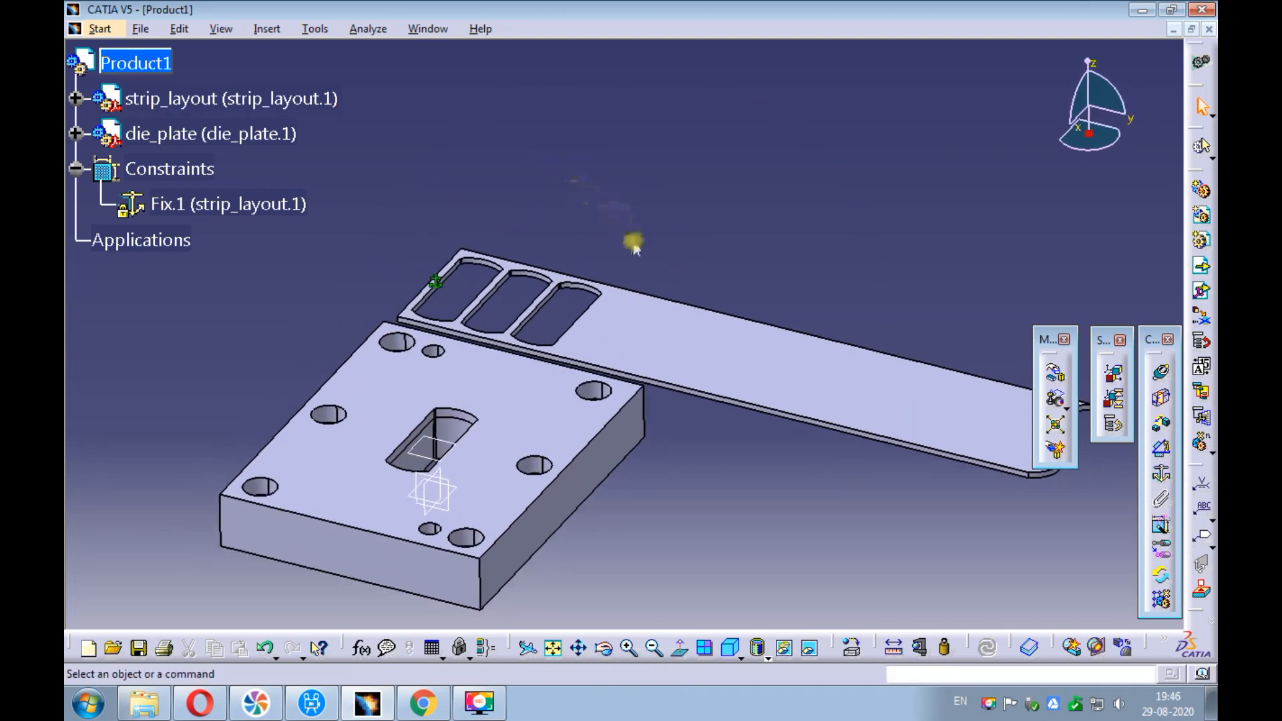
pyautogui.rightClick(620, 309)
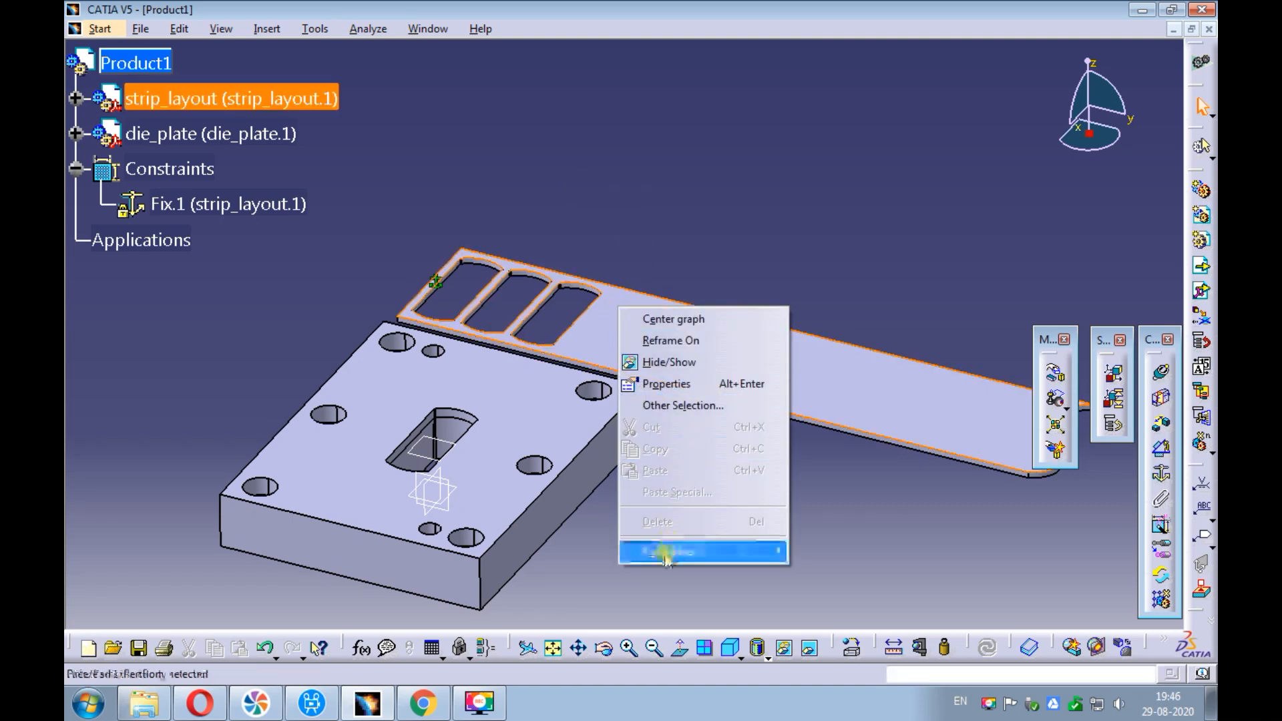
pyautogui.moveTo(674, 551)
pyautogui.click(824, 571)
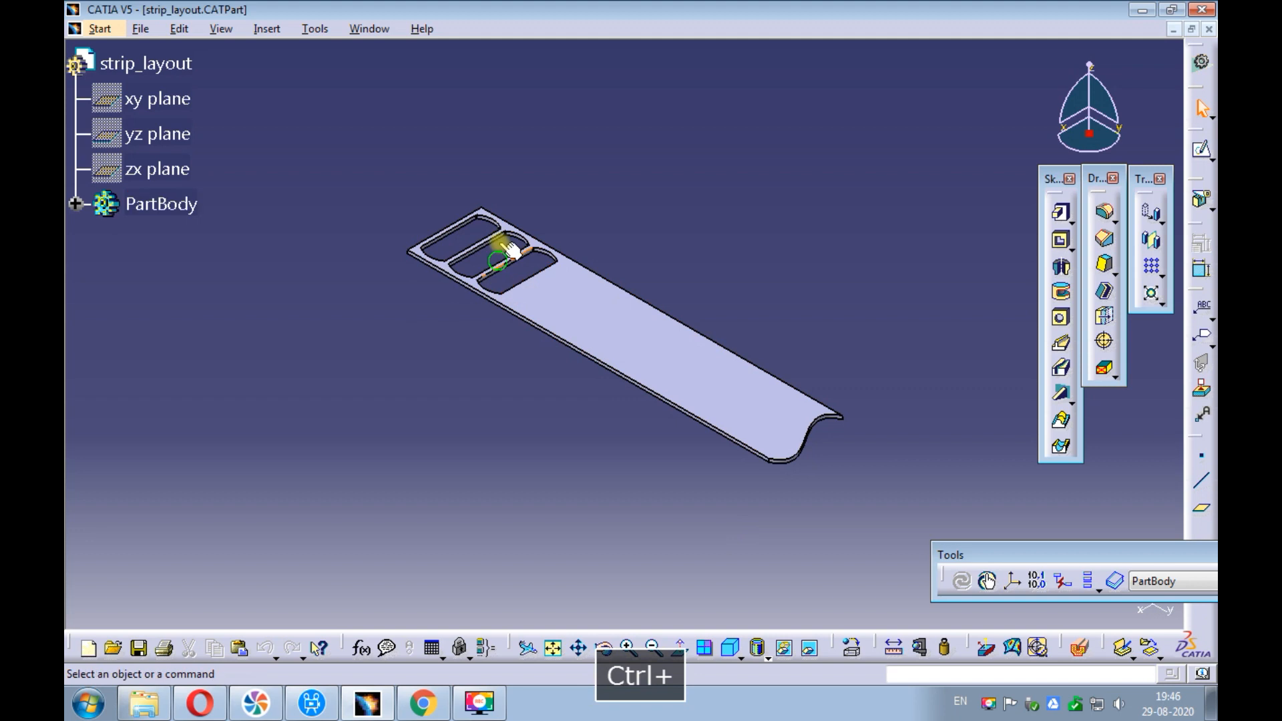
# Step: Create a Circle / Sphere / Ellipse center point on the arc edge at one end of the strip's middle cutout
pyautogui.keyDown('ctrl'); pyautogui.moveTo(487, 249); pyautogui.dragTo(619, 195, button='middle'); pyautogui.keyUp('ctrl')
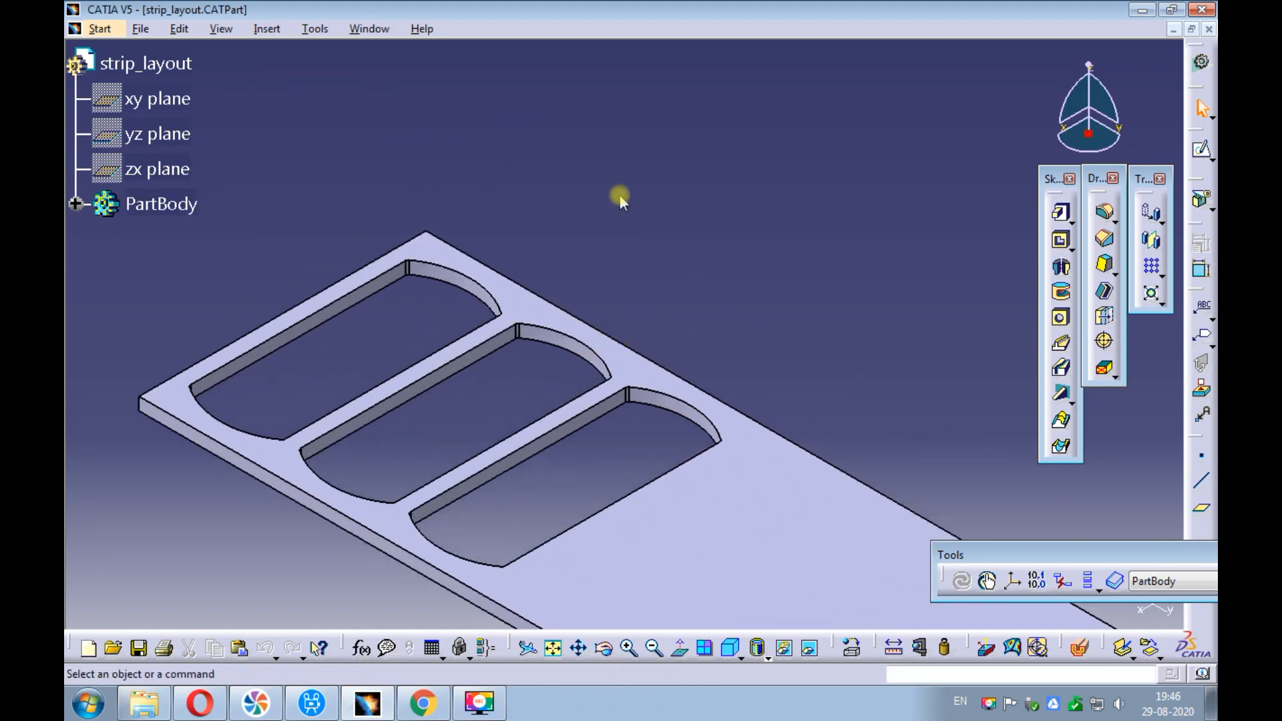
pyautogui.click(1201, 456)
pyautogui.click(894, 378)
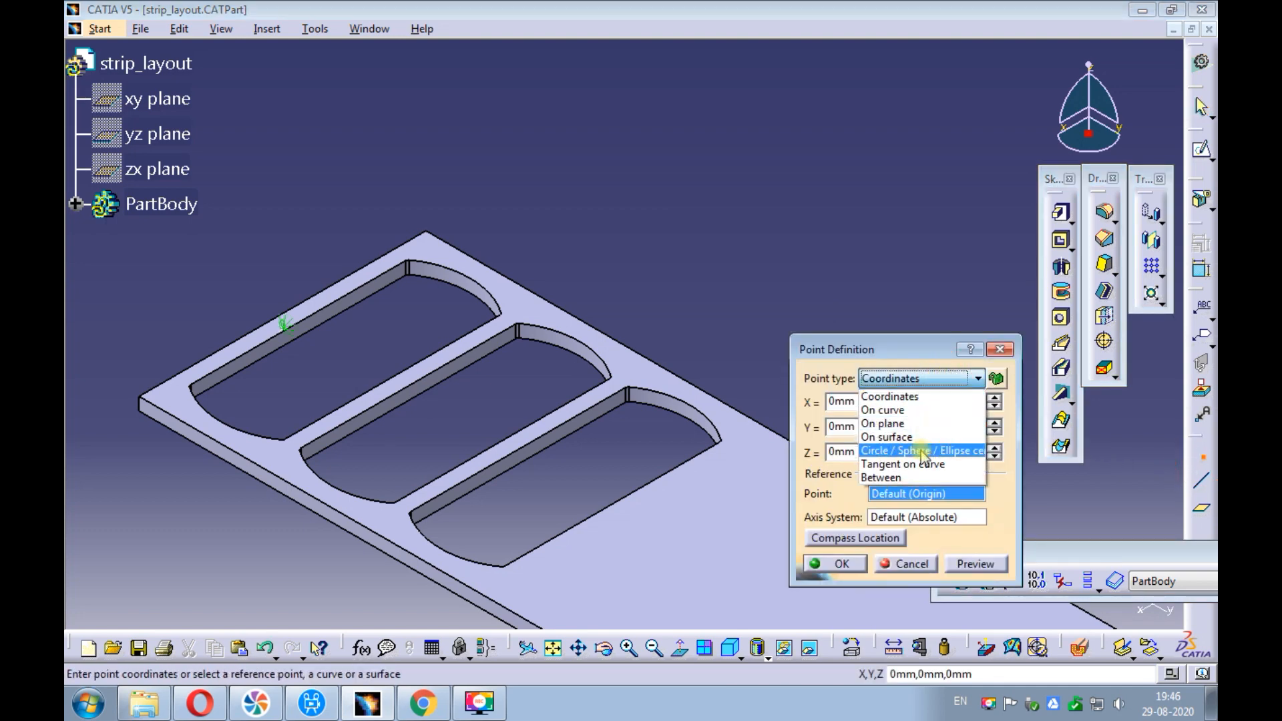
pyautogui.click(920, 450)
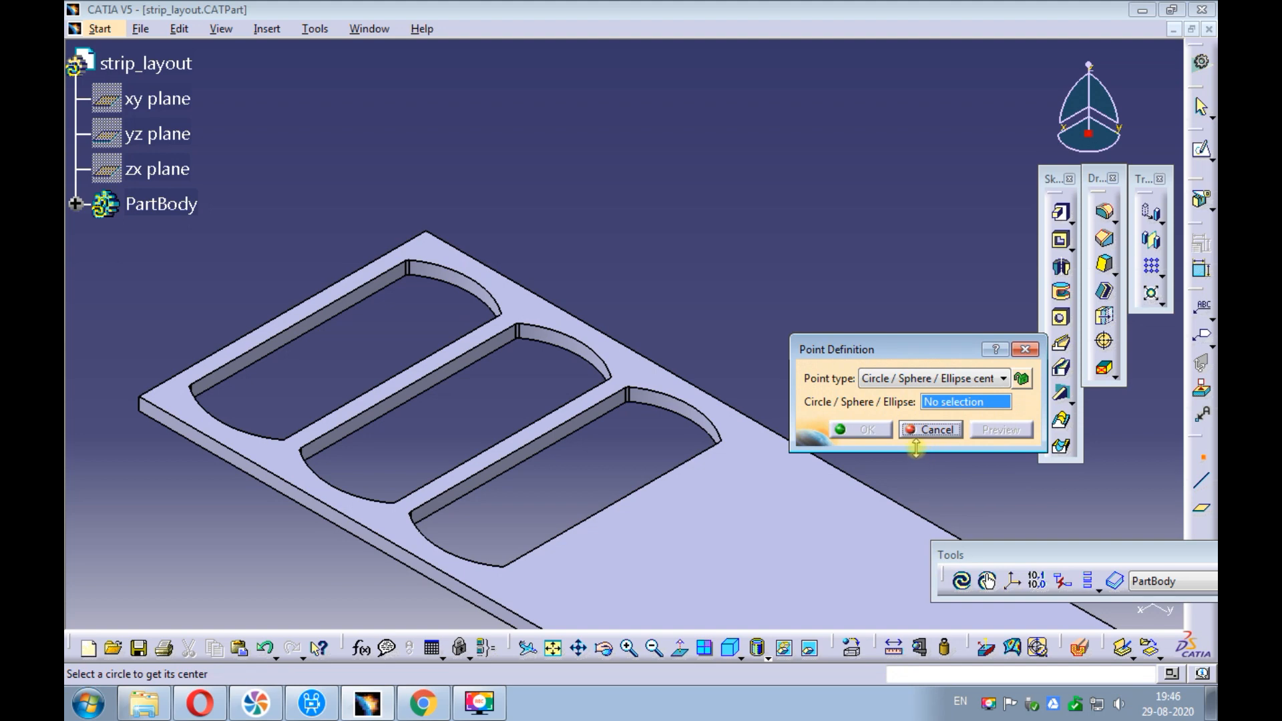
pyautogui.click(579, 347)
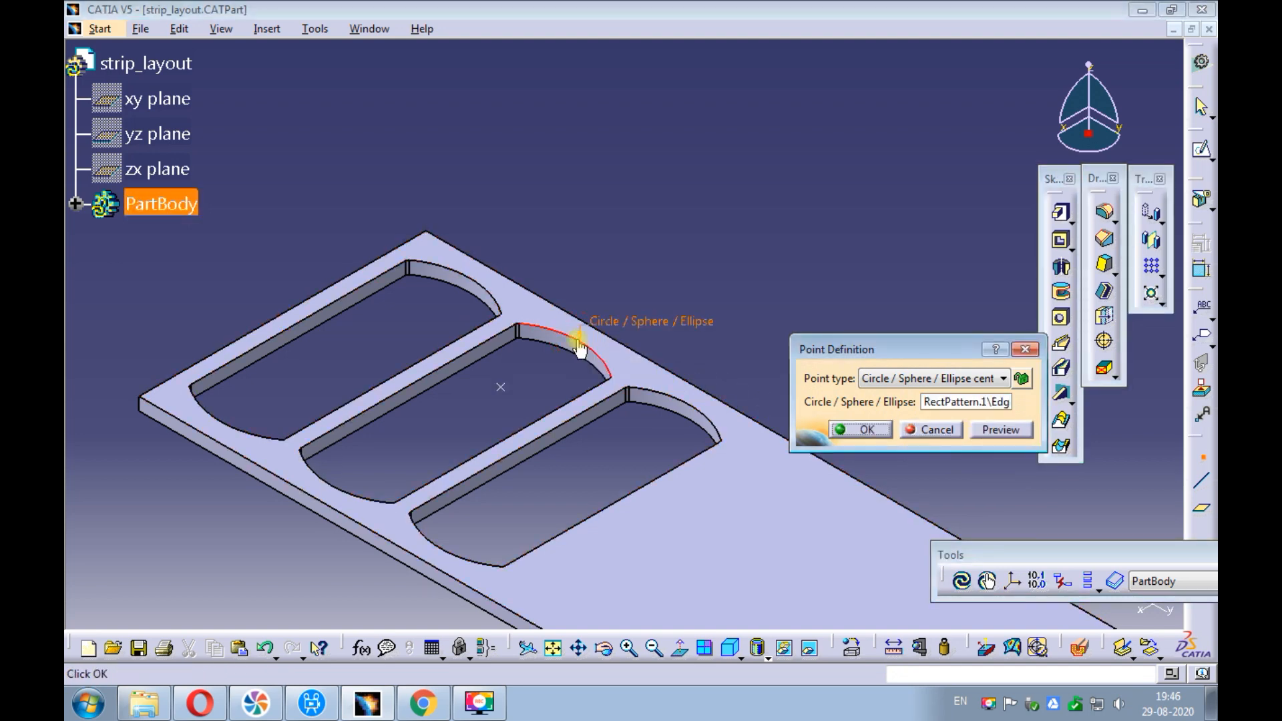
pyautogui.click(845, 430)
# Step: Create a second circle center point from the opposite end arc of the middle cutout and expand PartBody in the tree
pyautogui.moveTo(665, 252); pyautogui.dragTo(576, 312, button='middle')
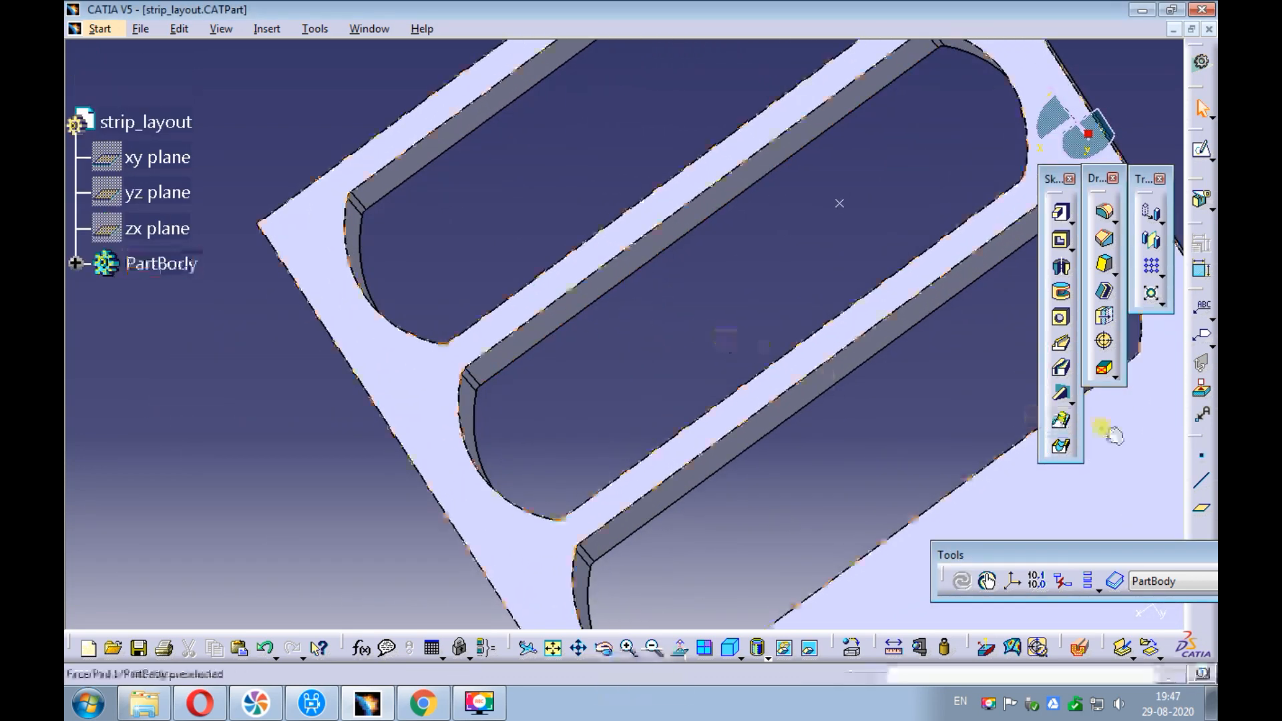
pyautogui.click(1198, 458)
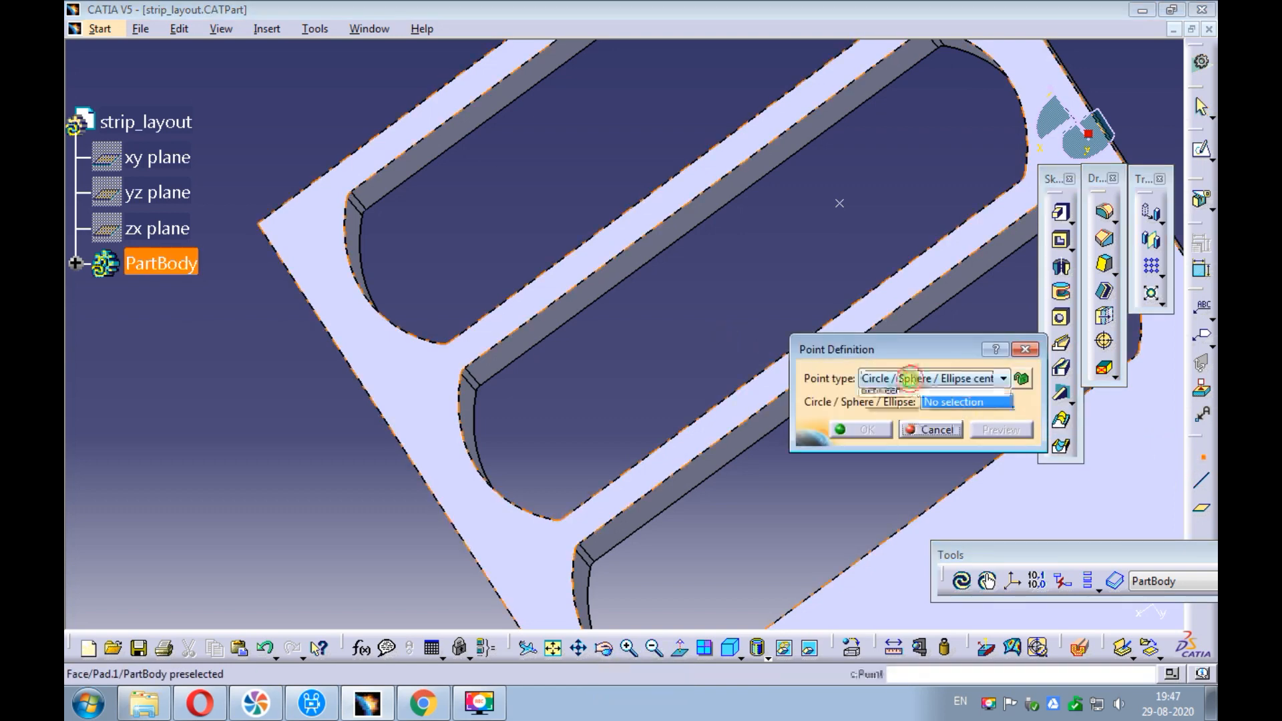
pyautogui.click(888, 379)
pyautogui.click(892, 451)
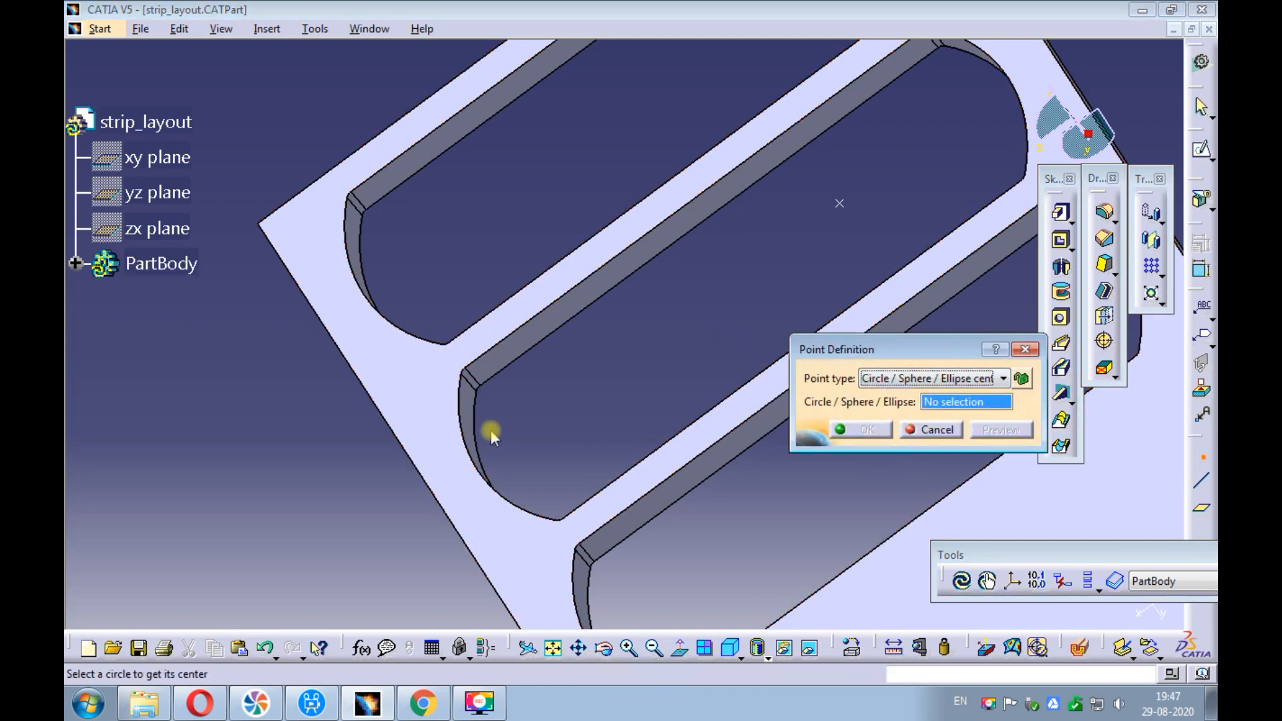
pyautogui.click(471, 444)
pyautogui.keyDown('ctrl'); pyautogui.moveTo(590, 400); pyautogui.dragTo(485, 326, button='middle'); pyautogui.keyUp('ctrl')
pyautogui.click(854, 431)
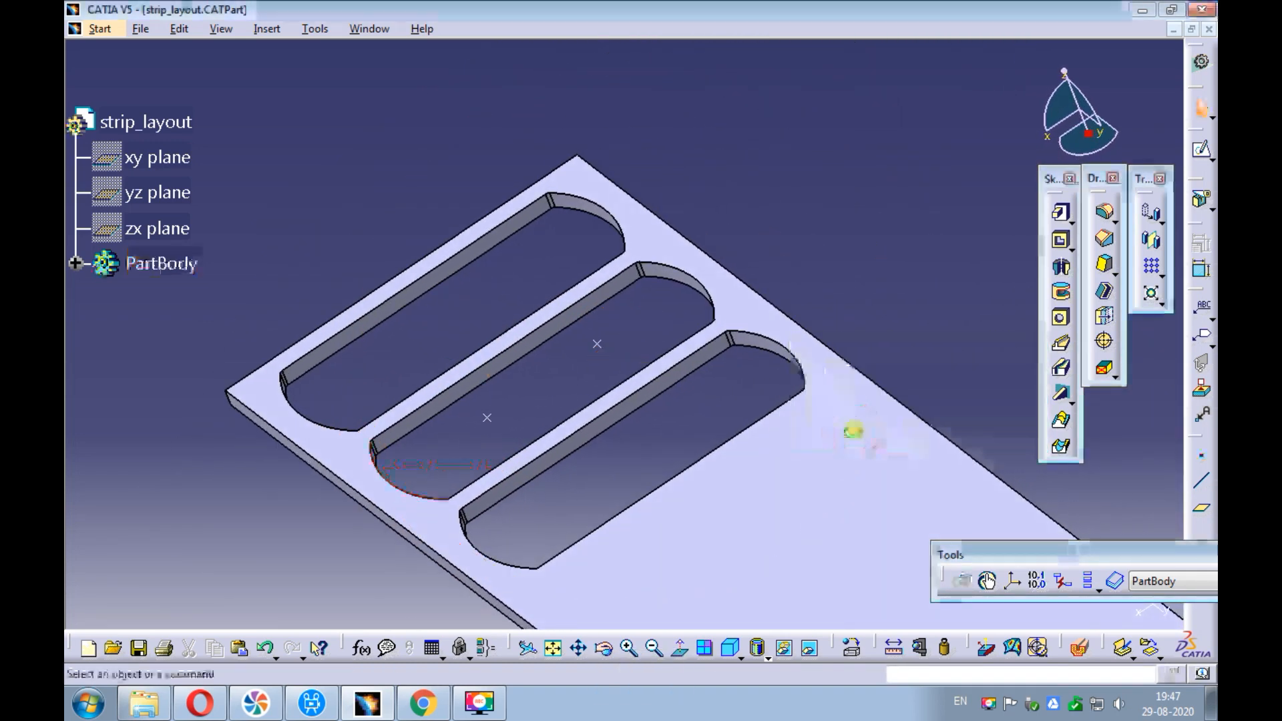
pyautogui.click(74, 264)
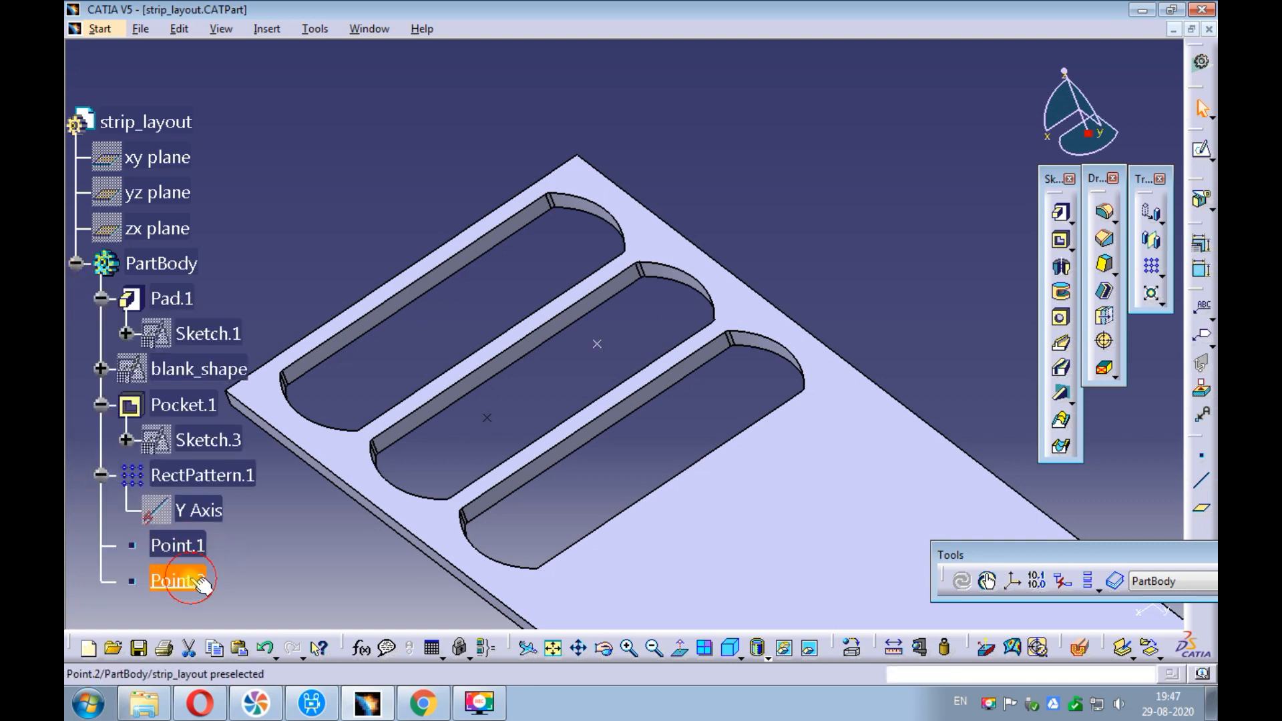
# Step: Start a Point-Direction line from Point.1 in the middle cutout, using the Z Component as its direction
pyautogui.moveTo(567, 380); pyautogui.dragTo(587, 349, button='middle')
pyautogui.click(1195, 479)
pyautogui.click(1055, 328)
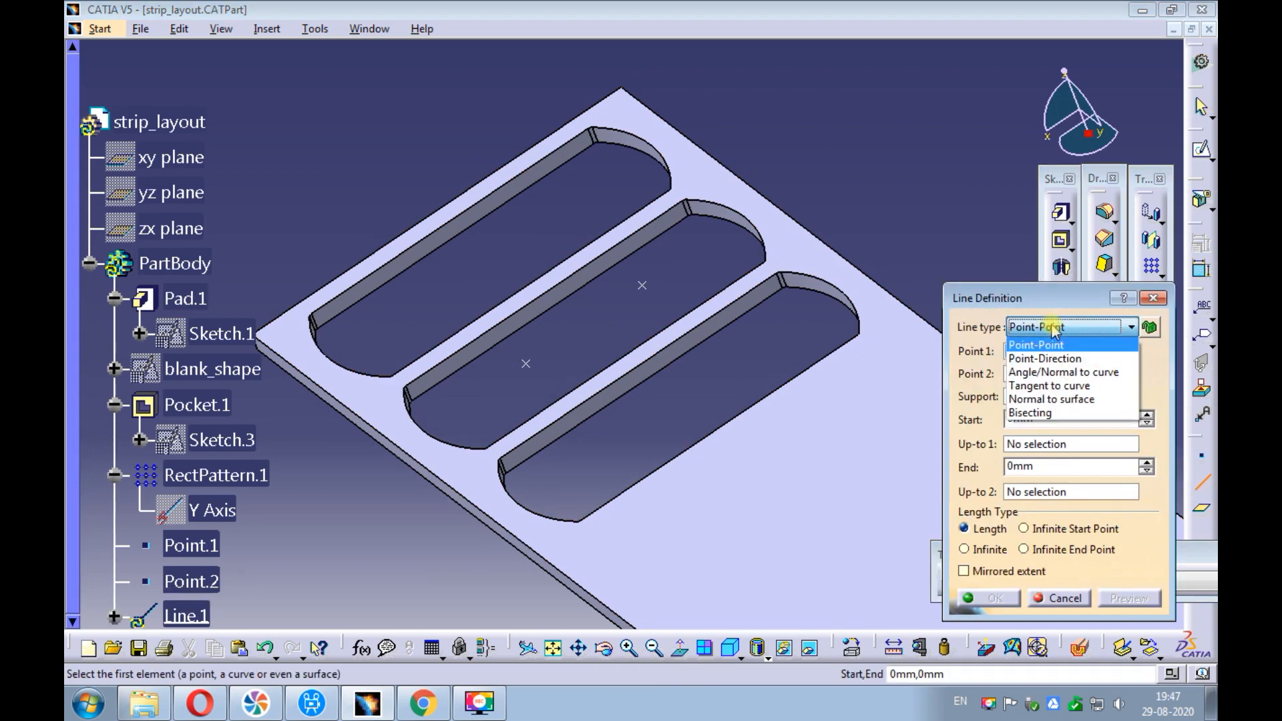
pyautogui.click(1045, 358)
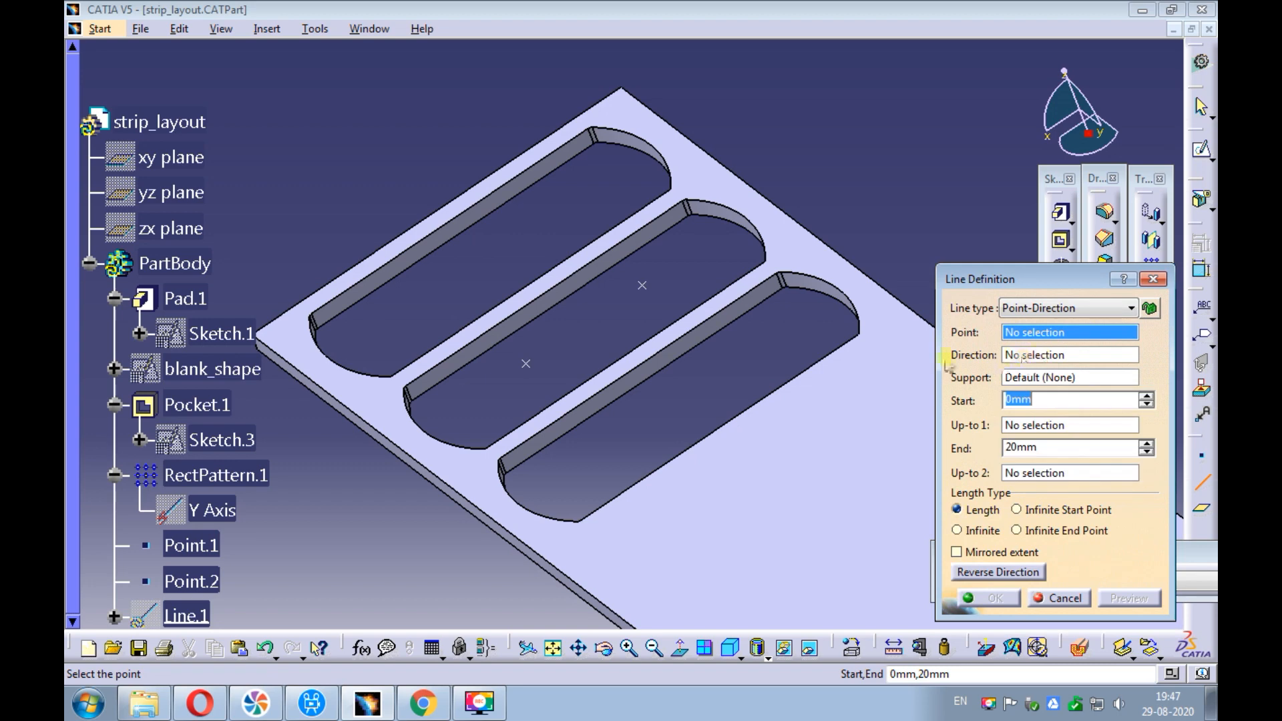
pyautogui.click(642, 288)
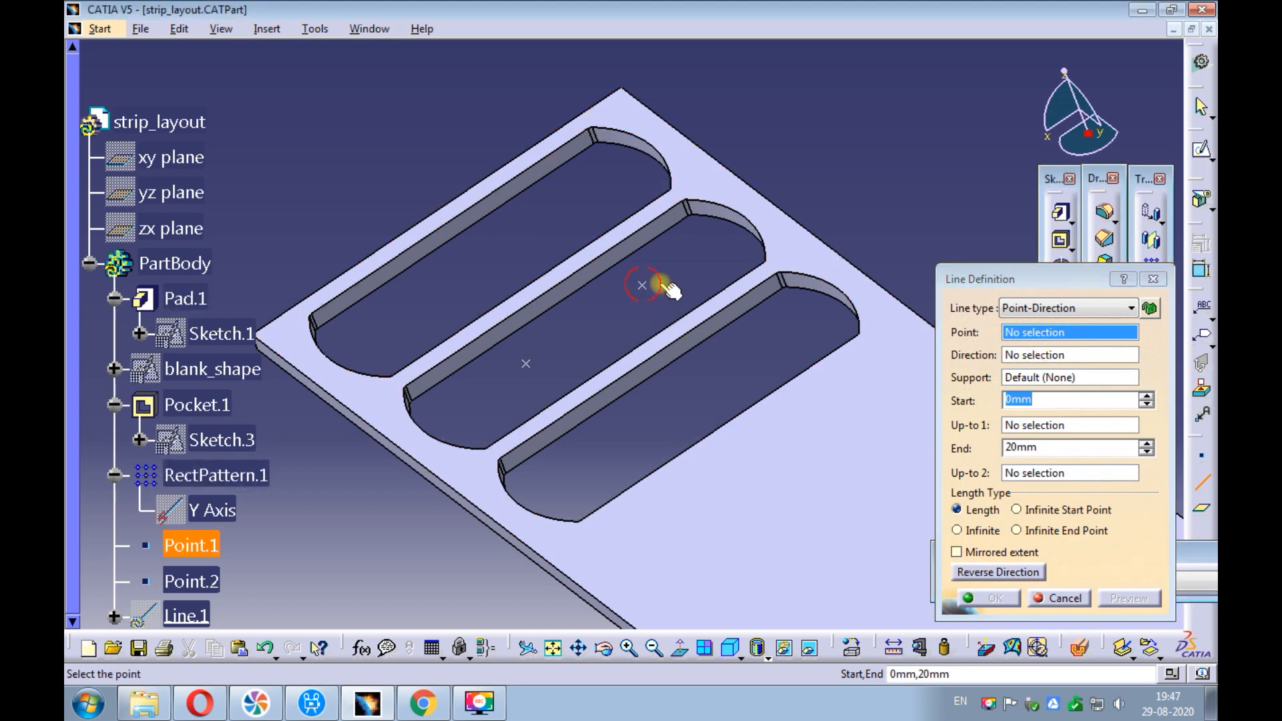
pyautogui.rightClick(1029, 356)
pyautogui.click(1048, 433)
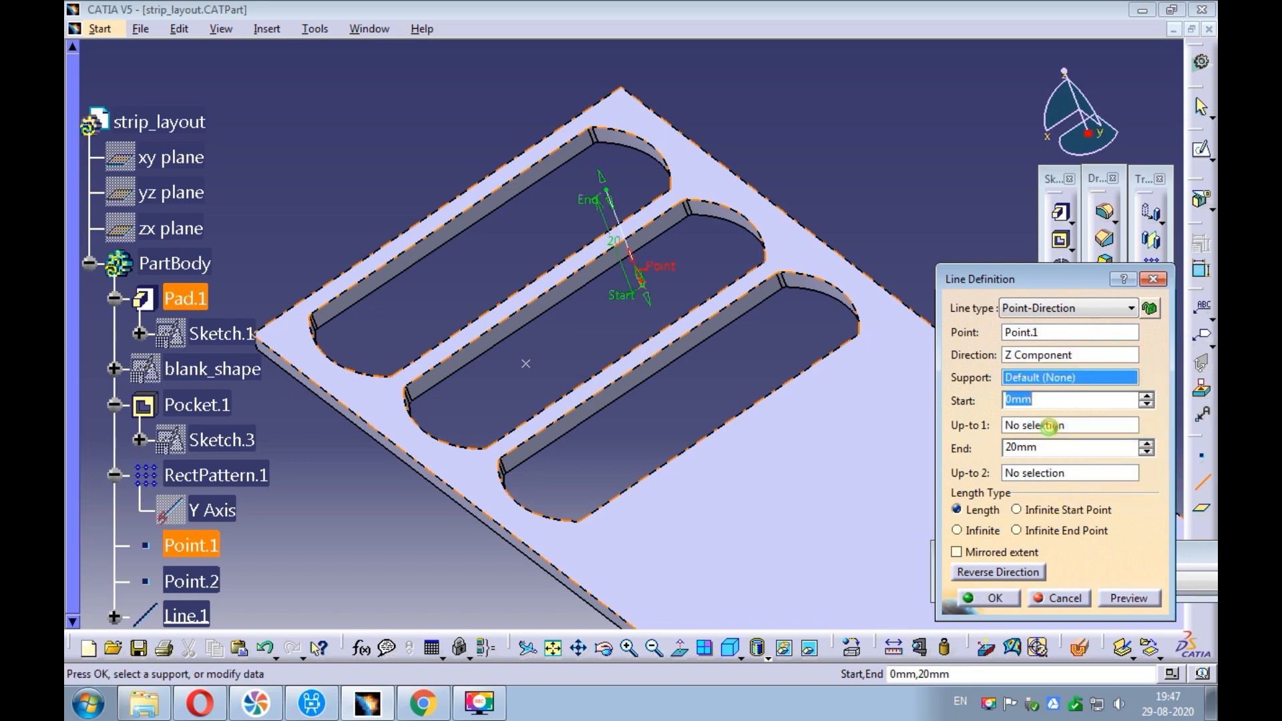
# Step: Set the end of the line from Point.1 to 10 mm and create the line
pyautogui.moveTo(660, 294); pyautogui.dragTo(705, 270, button='middle')
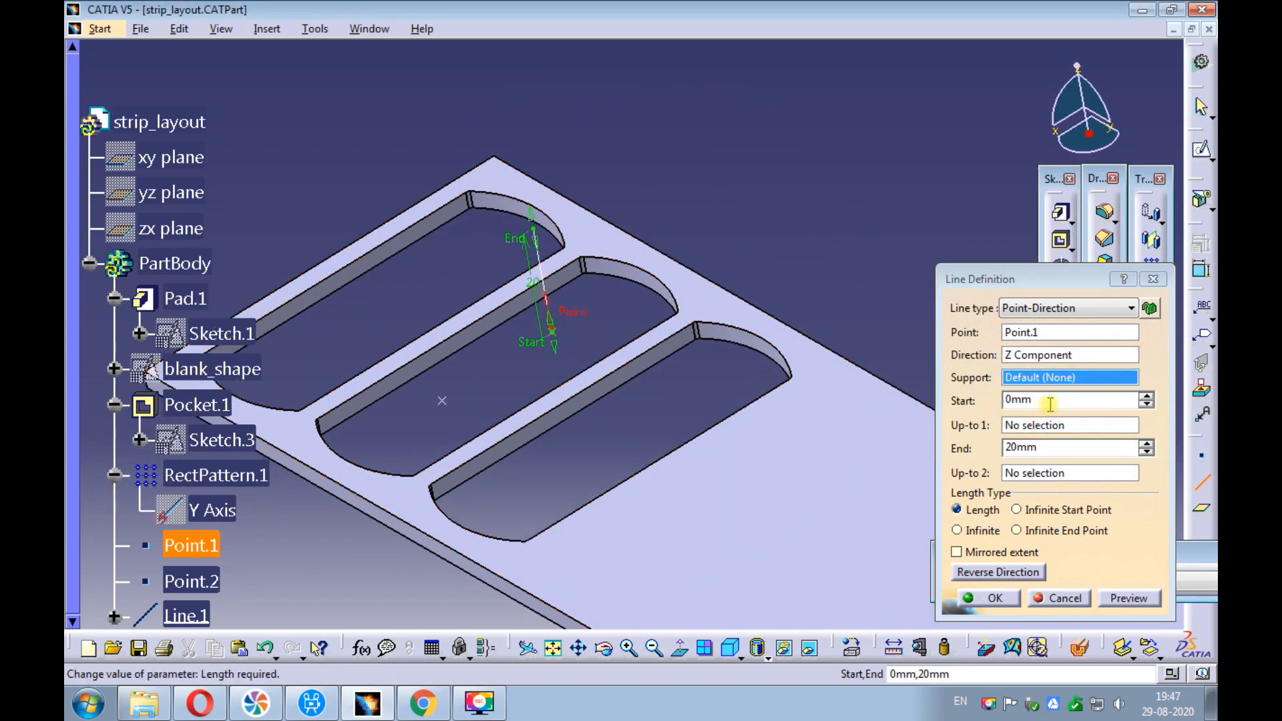
pyautogui.moveTo(1037, 402); pyautogui.dragTo(998, 409)
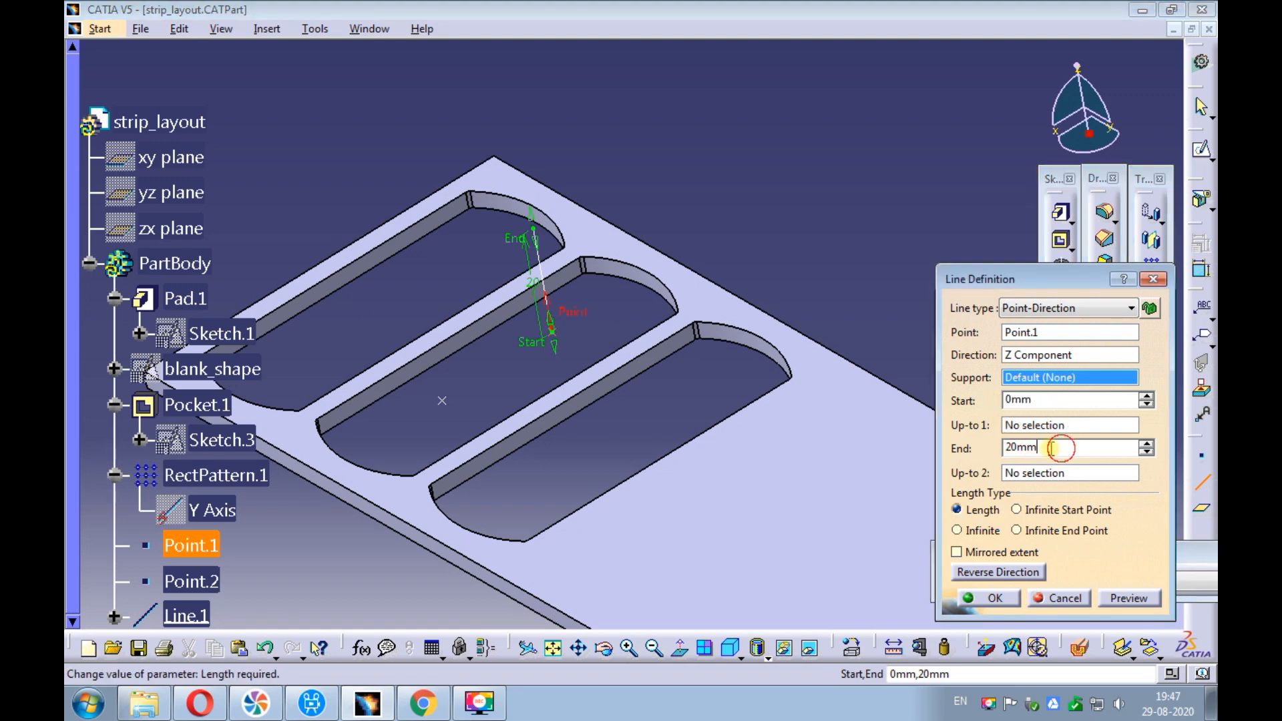
pyautogui.write('1')
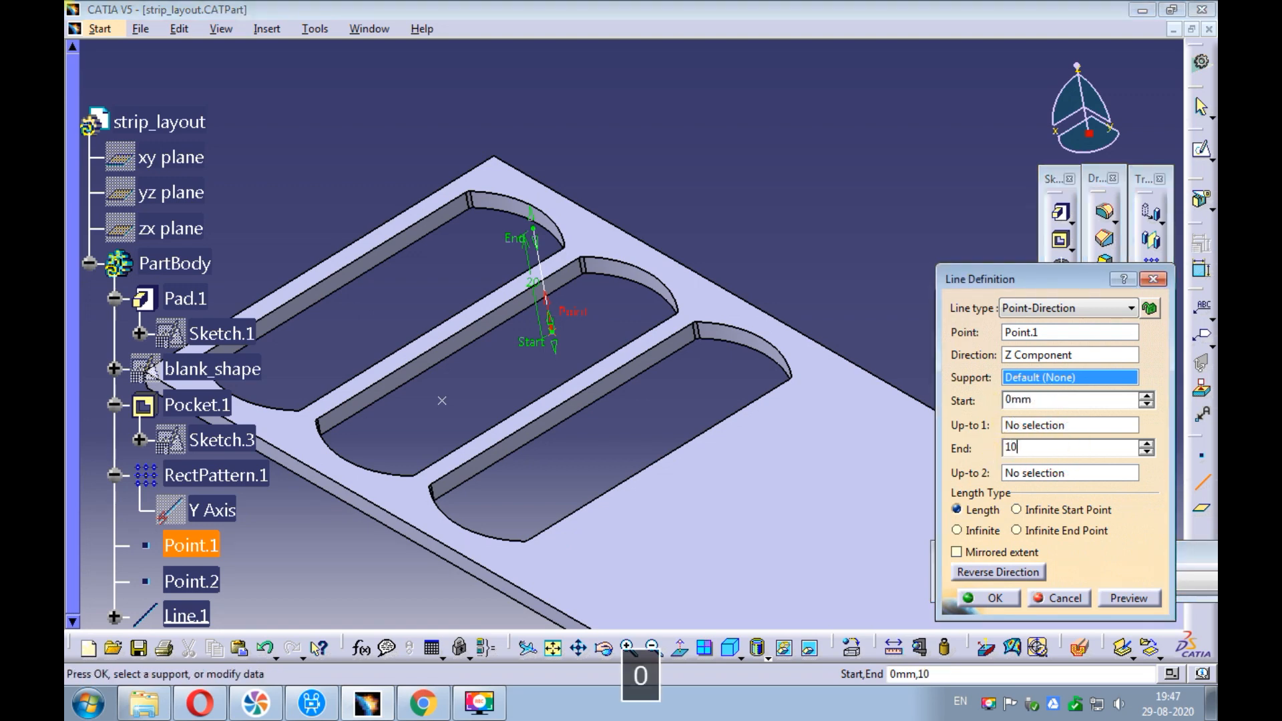
pyautogui.write('0')
pyautogui.click(1131, 596)
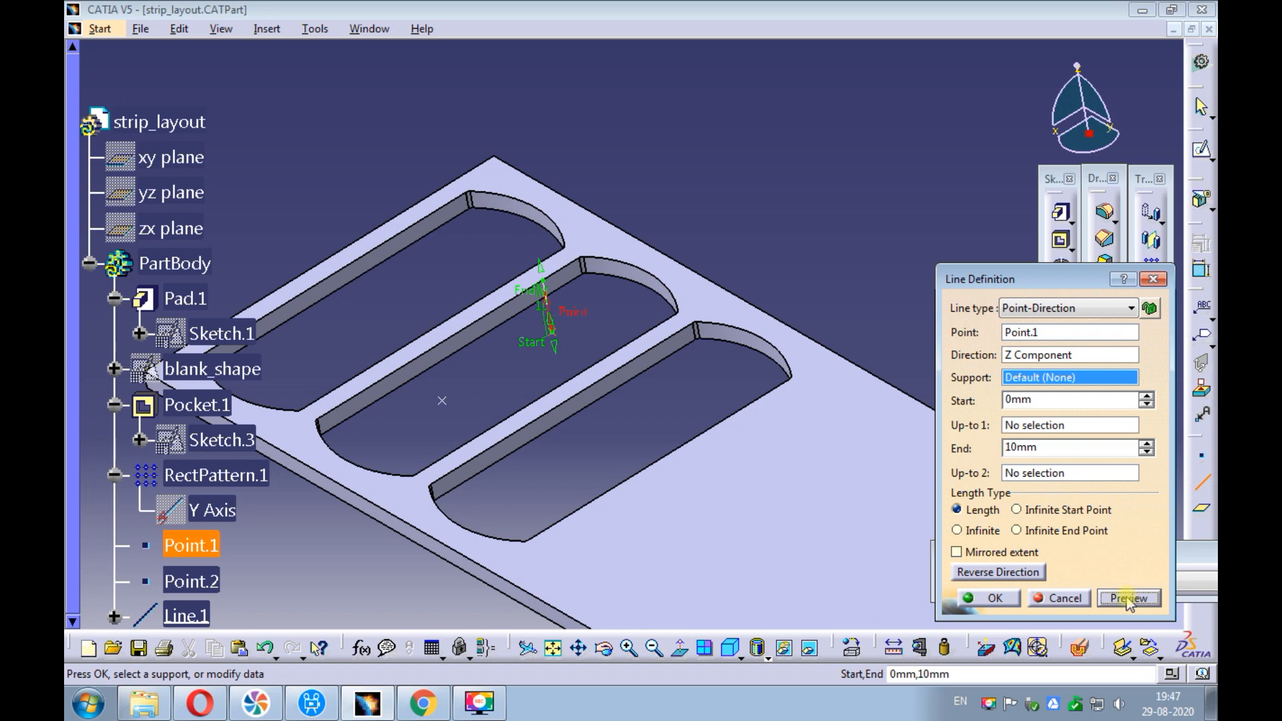
pyautogui.click(994, 599)
pyautogui.moveTo(598, 220); pyautogui.dragTo(721, 252, button='middle')
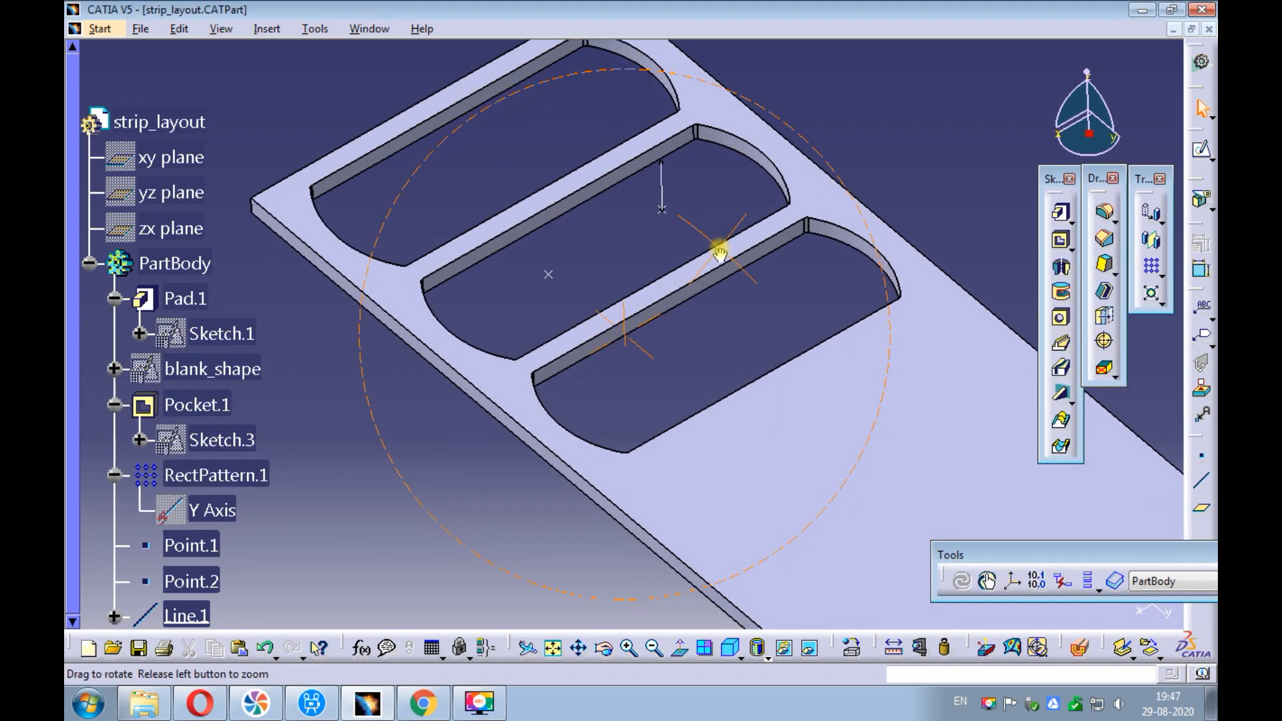
# Step: Create a second Point-Direction line from Point.2 along the Z Component, keeping the 0 mm start and 10 mm end
pyautogui.moveTo(72, 540); pyautogui.dragTo(71, 549)
pyautogui.click(191, 614)
pyautogui.keyDown('ctrl'); pyautogui.moveTo(385, 435); pyautogui.dragTo(371, 443, button='middle'); pyautogui.keyUp('ctrl')
pyautogui.click(372, 443)
pyautogui.click(1200, 482)
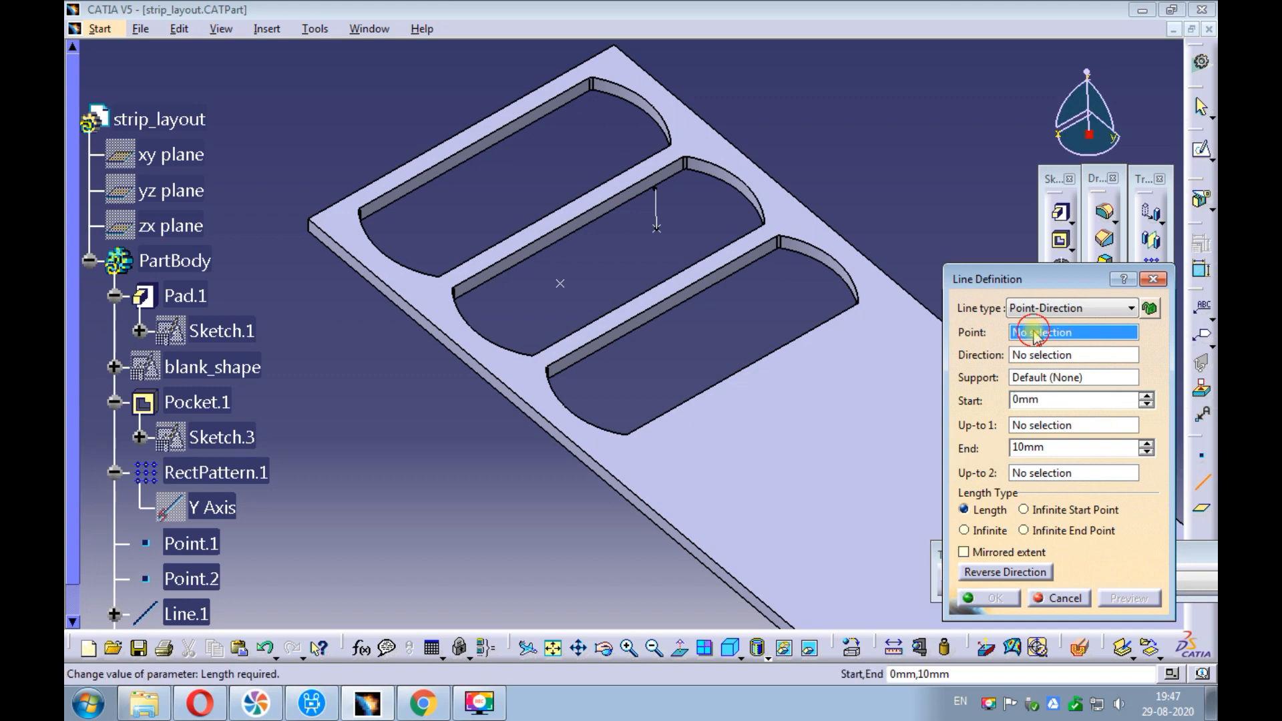
pyautogui.click(561, 286)
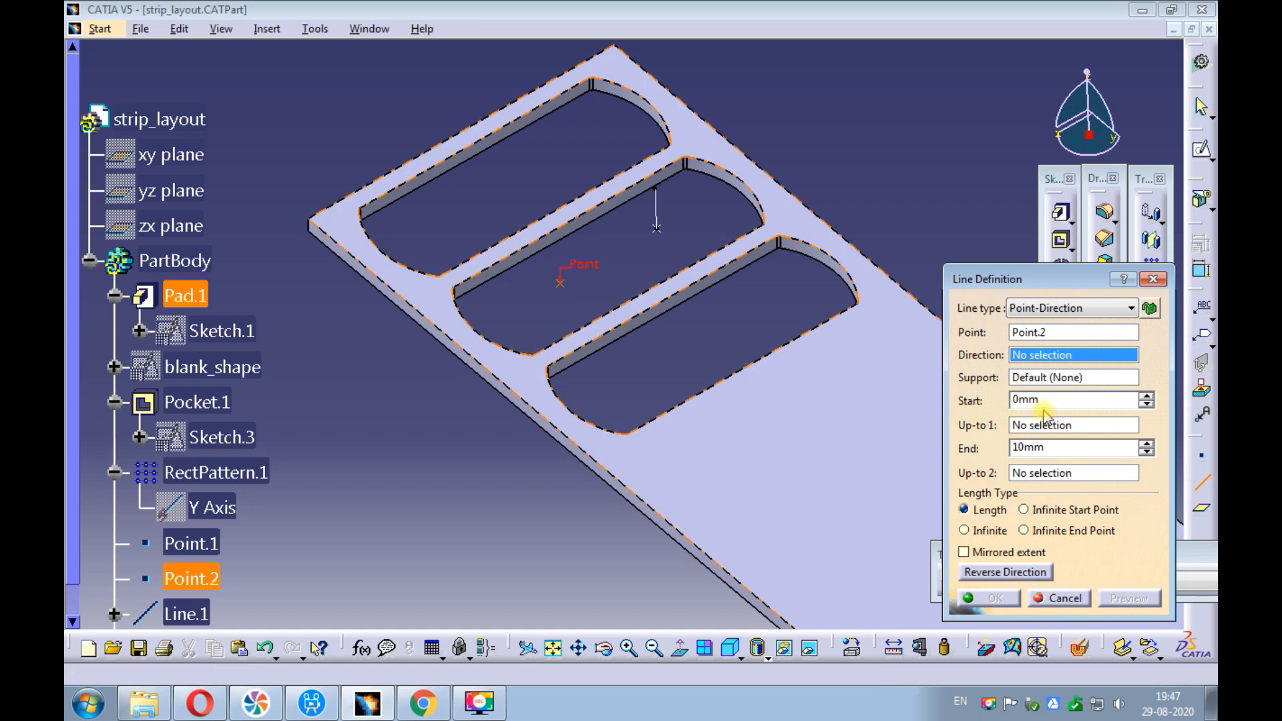
pyautogui.rightClick(1040, 357)
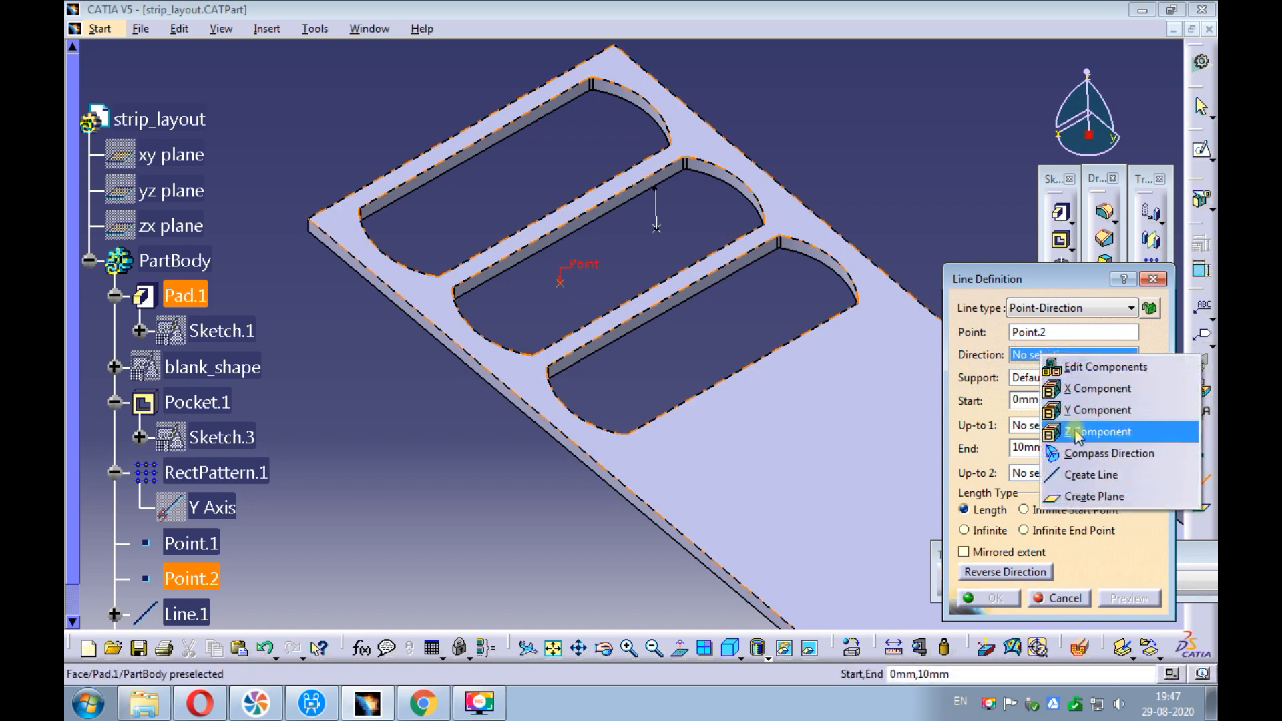
pyautogui.click(1077, 433)
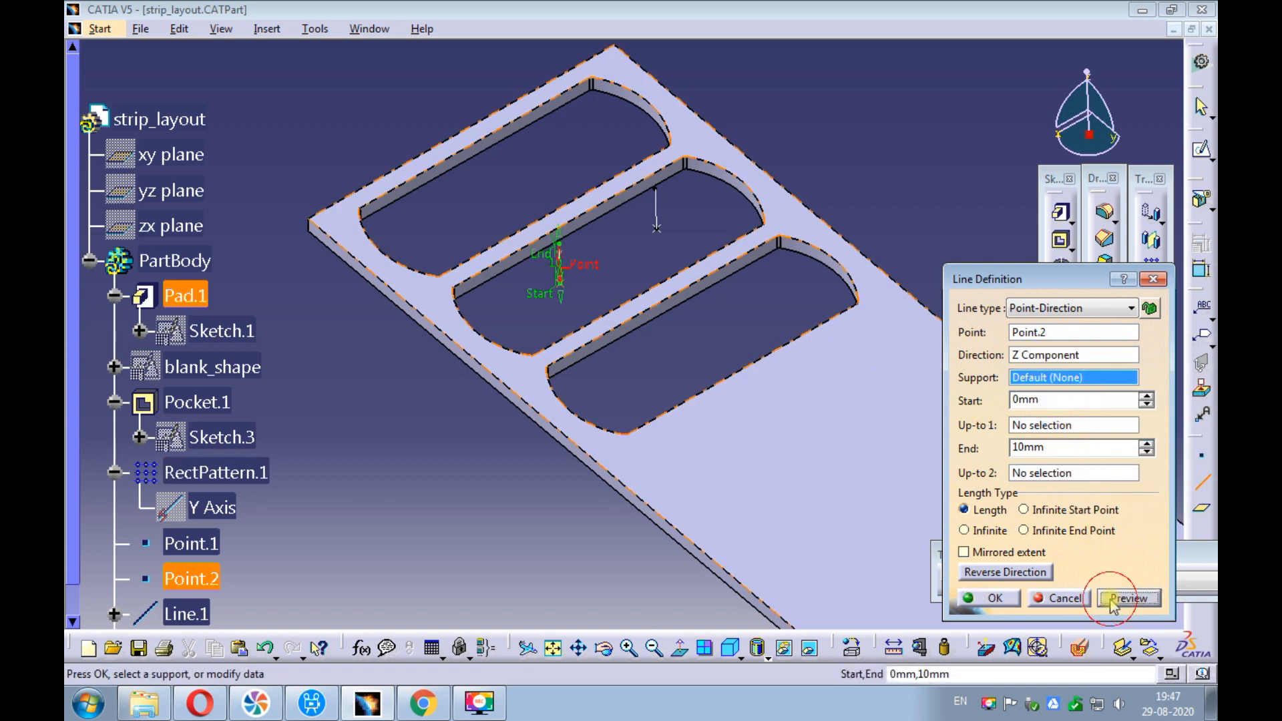
pyautogui.click(1002, 598)
# Step: Show the whole strip in isometric view and save the strip_layout part
pyautogui.keyDown('ctrl'); pyautogui.moveTo(670, 315); pyautogui.dragTo(709, 287, button='middle'); pyautogui.keyUp('ctrl')
pyautogui.click(730, 646)
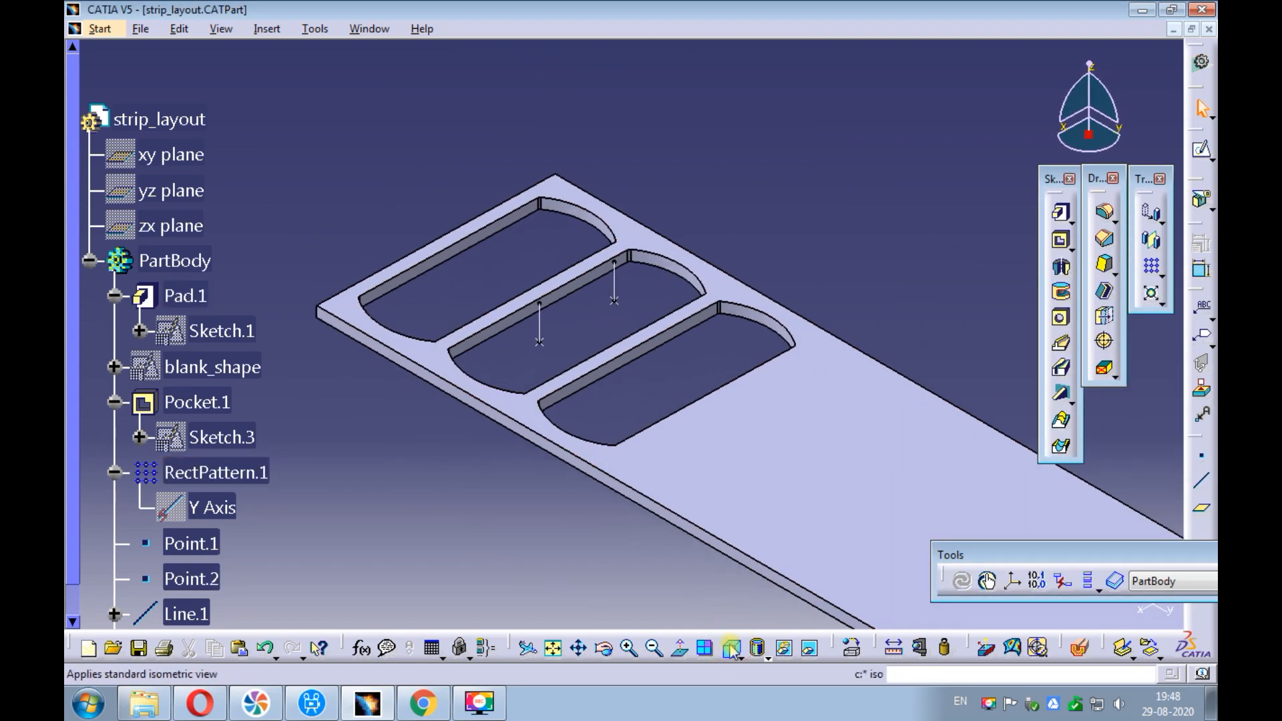
pyautogui.click(554, 648)
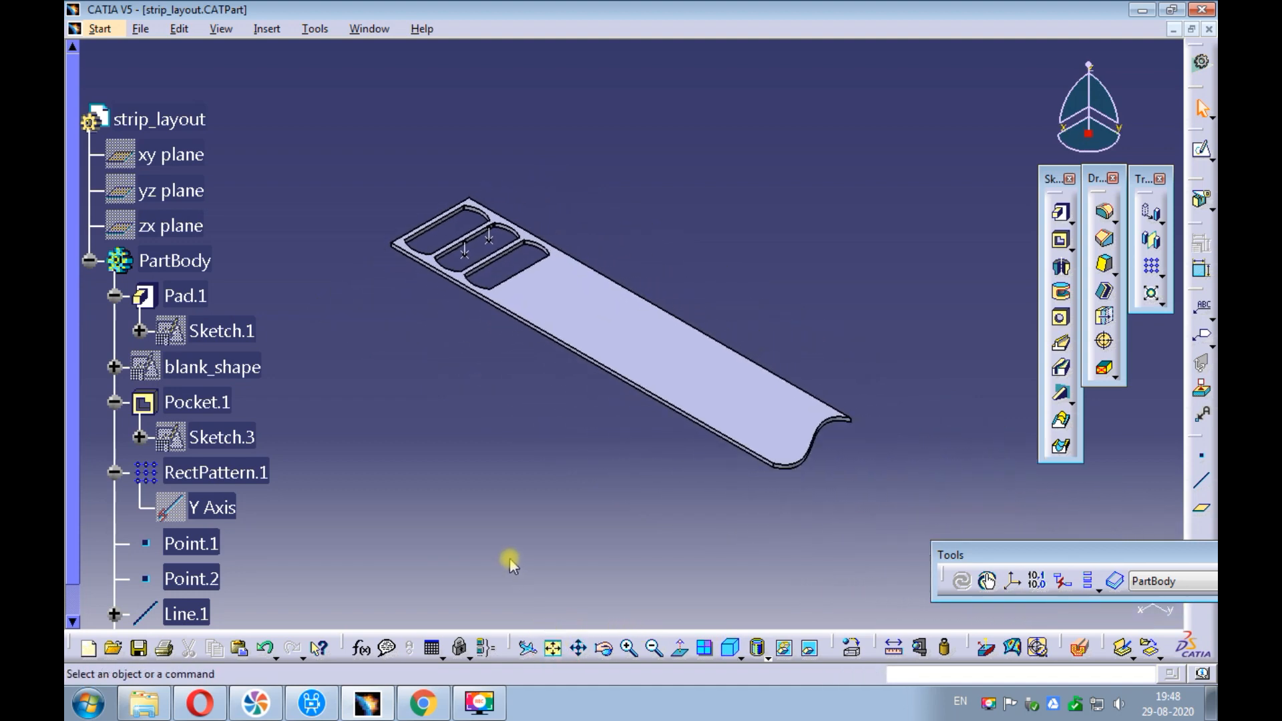
pyautogui.click(140, 29)
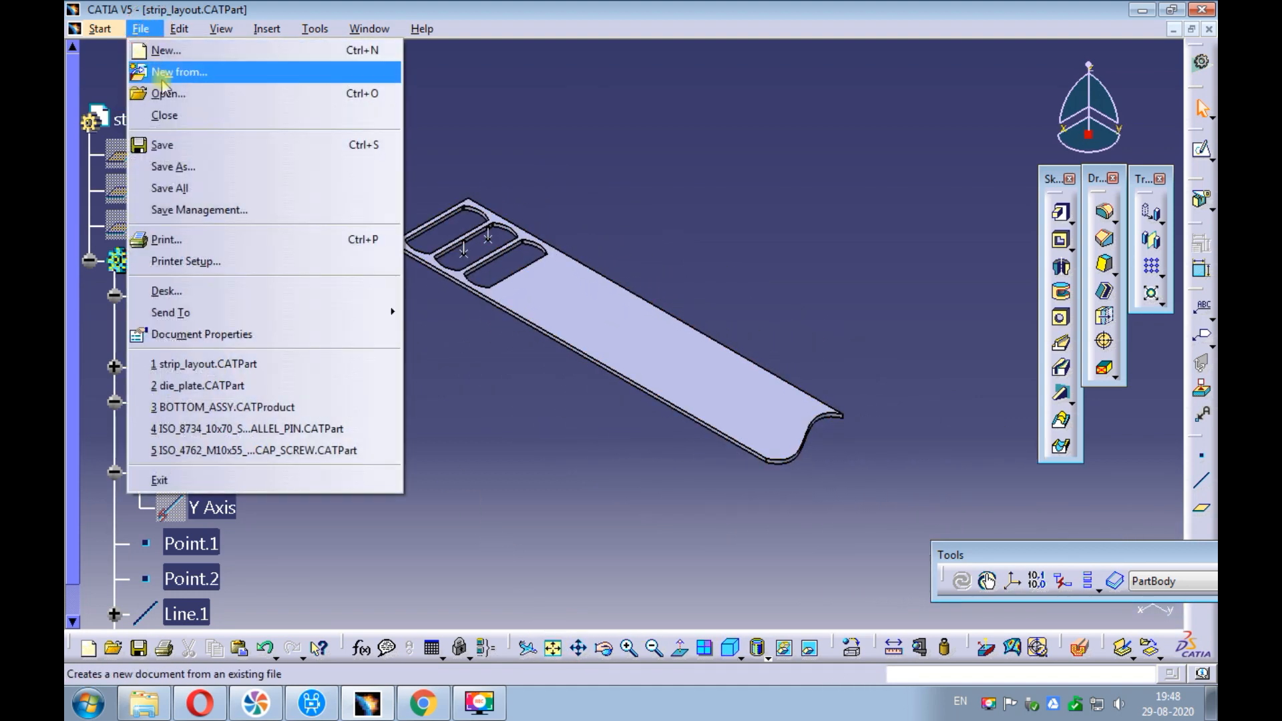
pyautogui.click(169, 140)
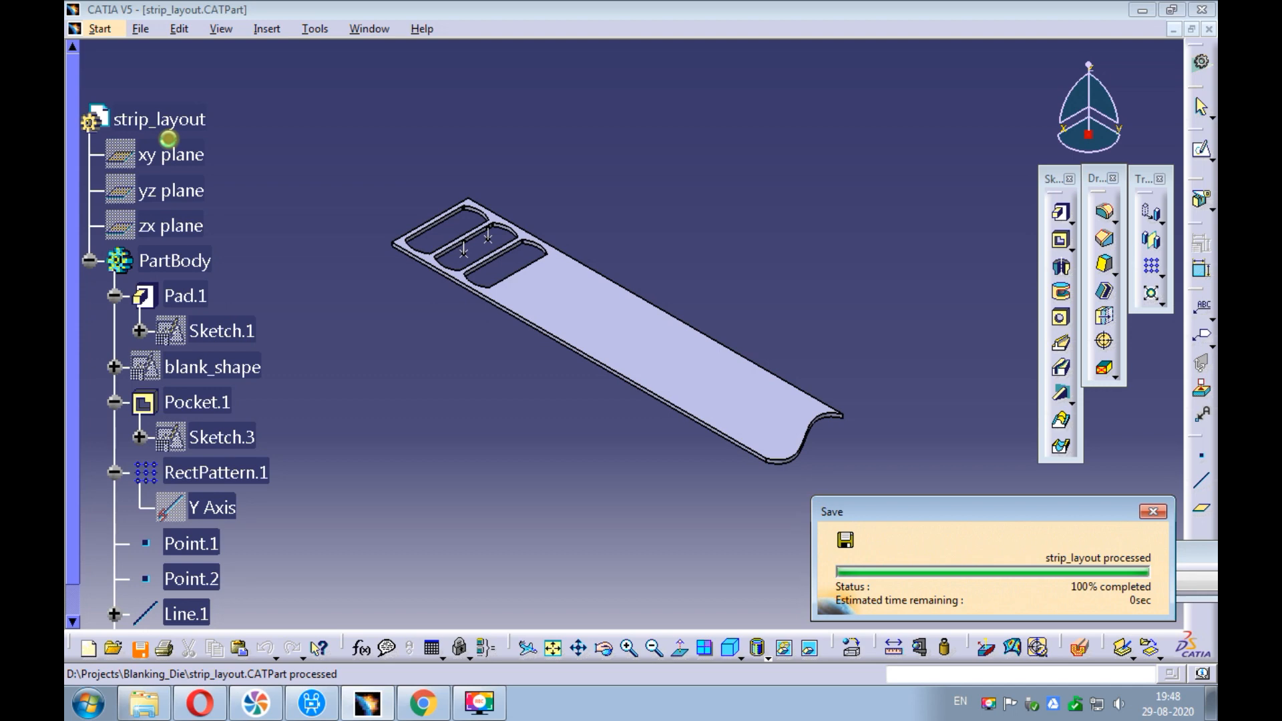
# Step: Return to the Product1 assembly window and bring the strip cutouts and die plate opening into view
pyautogui.click(369, 29)
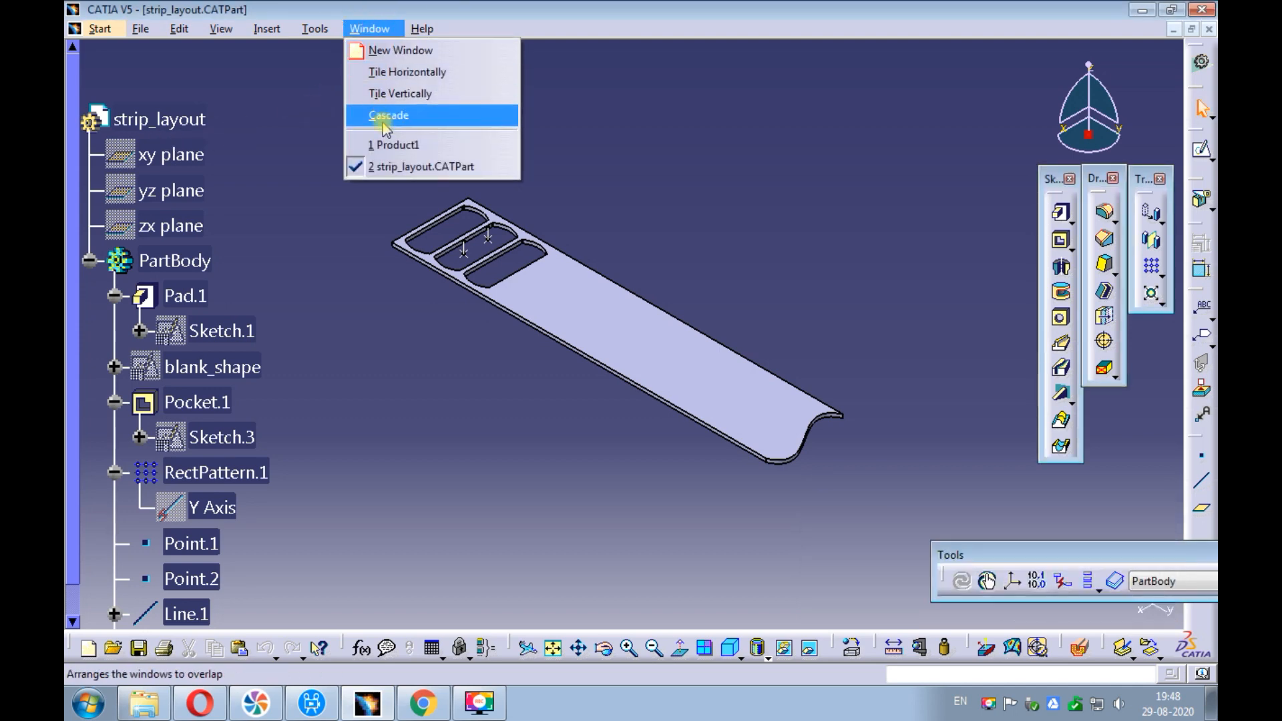
pyautogui.click(385, 144)
pyautogui.keyDown('ctrl'); pyautogui.moveTo(623, 215); pyautogui.dragTo(575, 163, button='middle'); pyautogui.keyUp('ctrl')
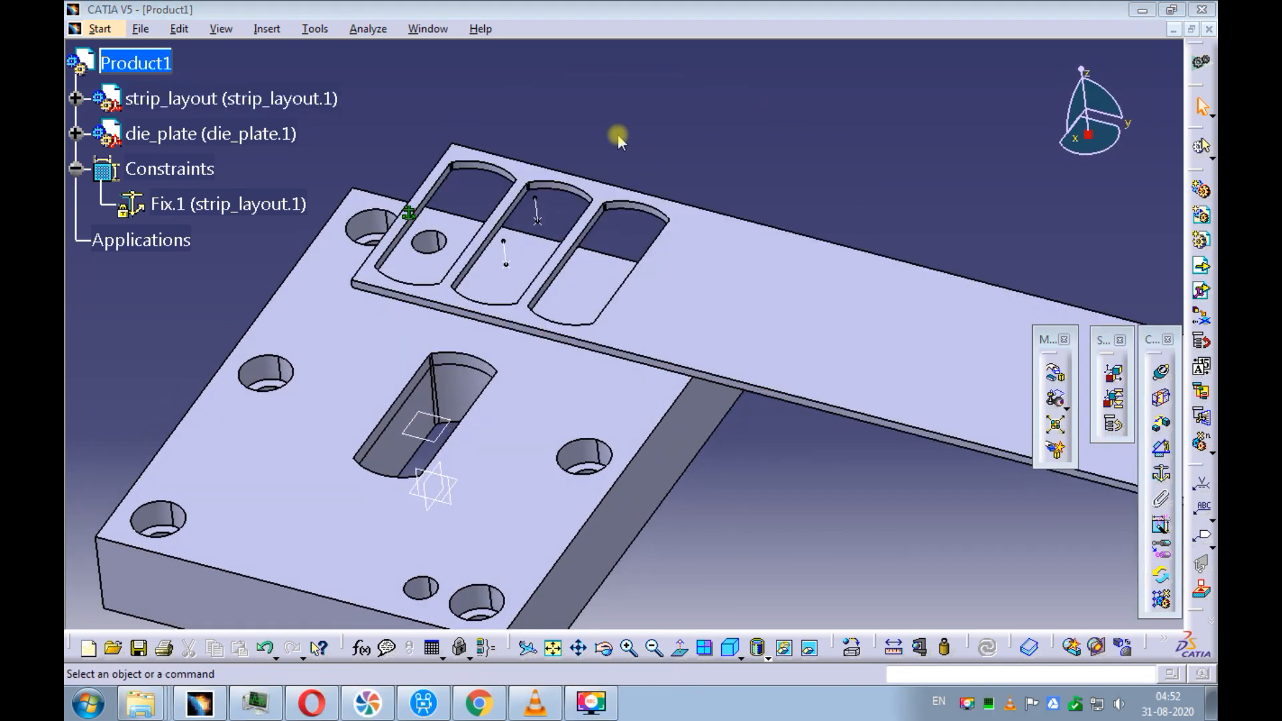
pyautogui.click(1007, 338)
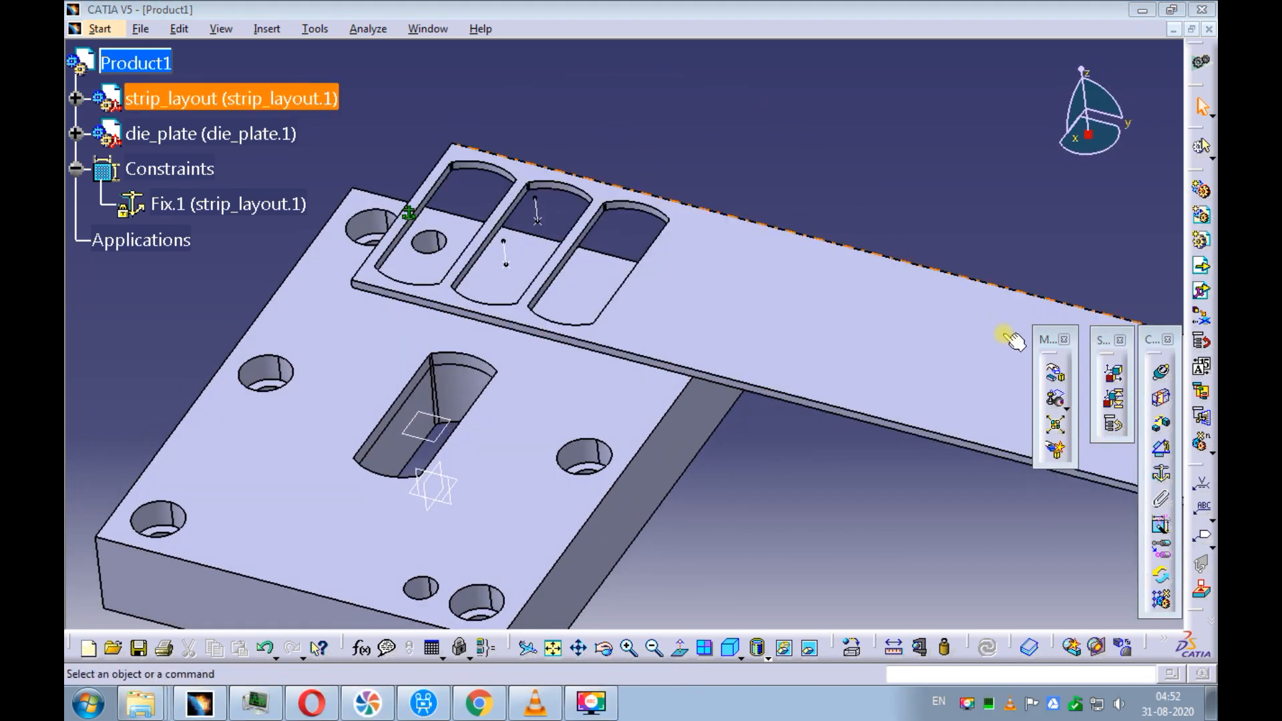
# Step: Add a coincidence constraint between the axis of the die opening's rear end arc and the strip's vertical line at Point.1
pyautogui.click(1163, 375)
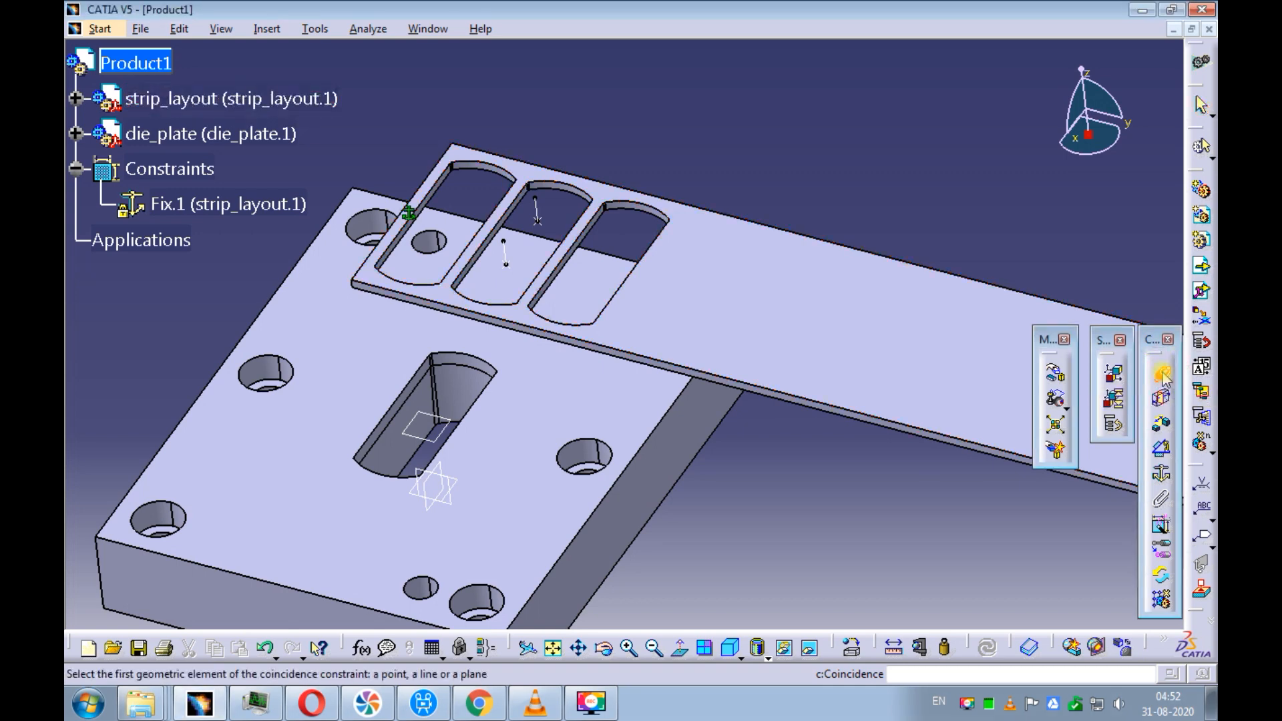
pyautogui.click(471, 363)
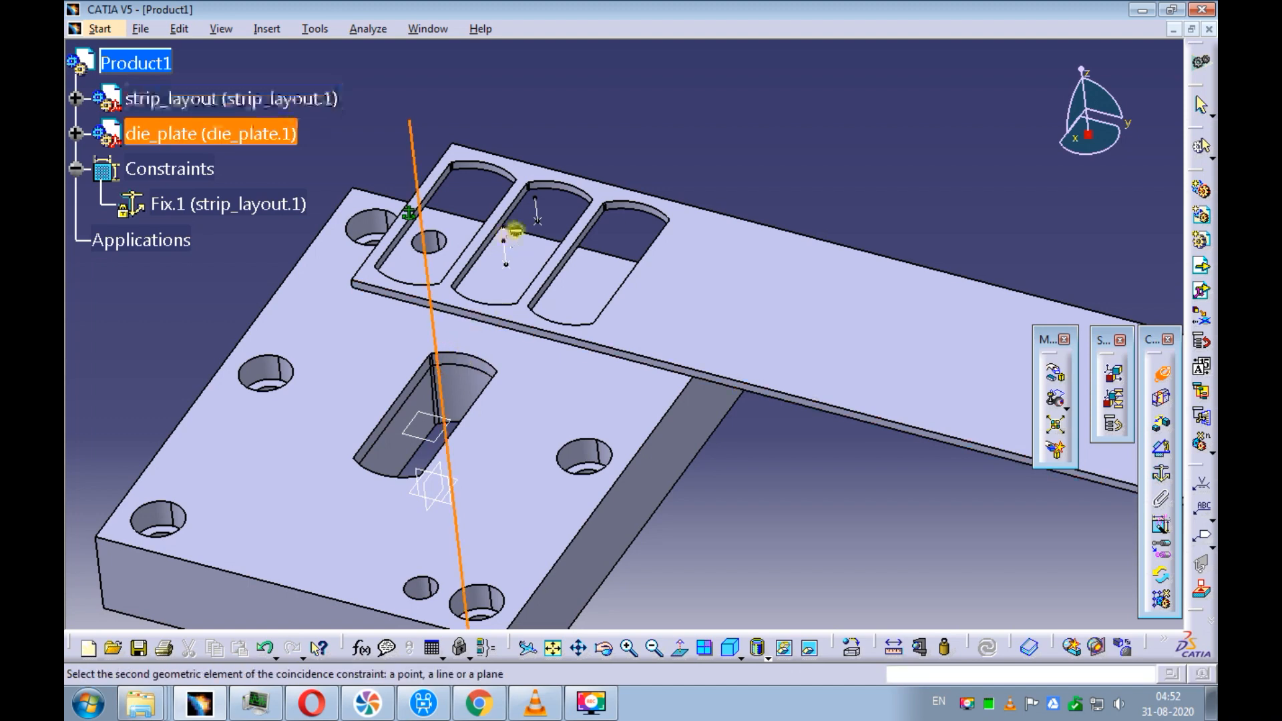
pyautogui.click(536, 209)
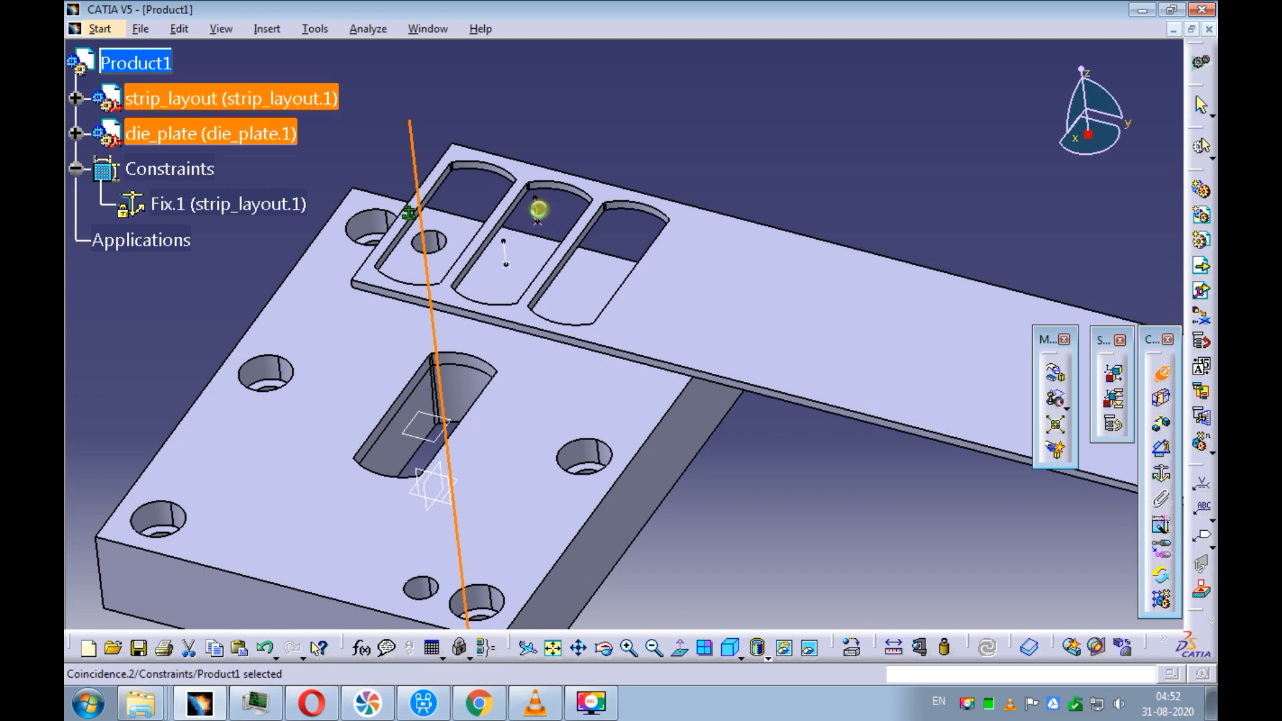
pyautogui.click(235, 290)
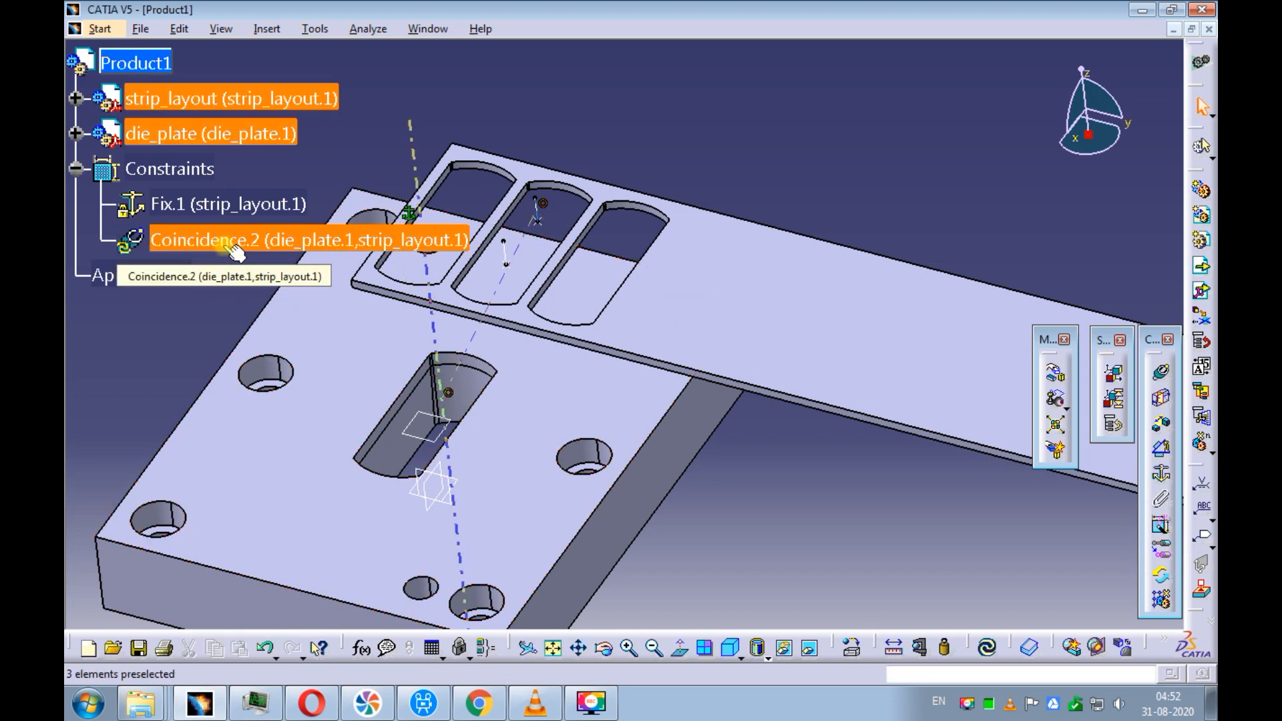
pyautogui.click(225, 276)
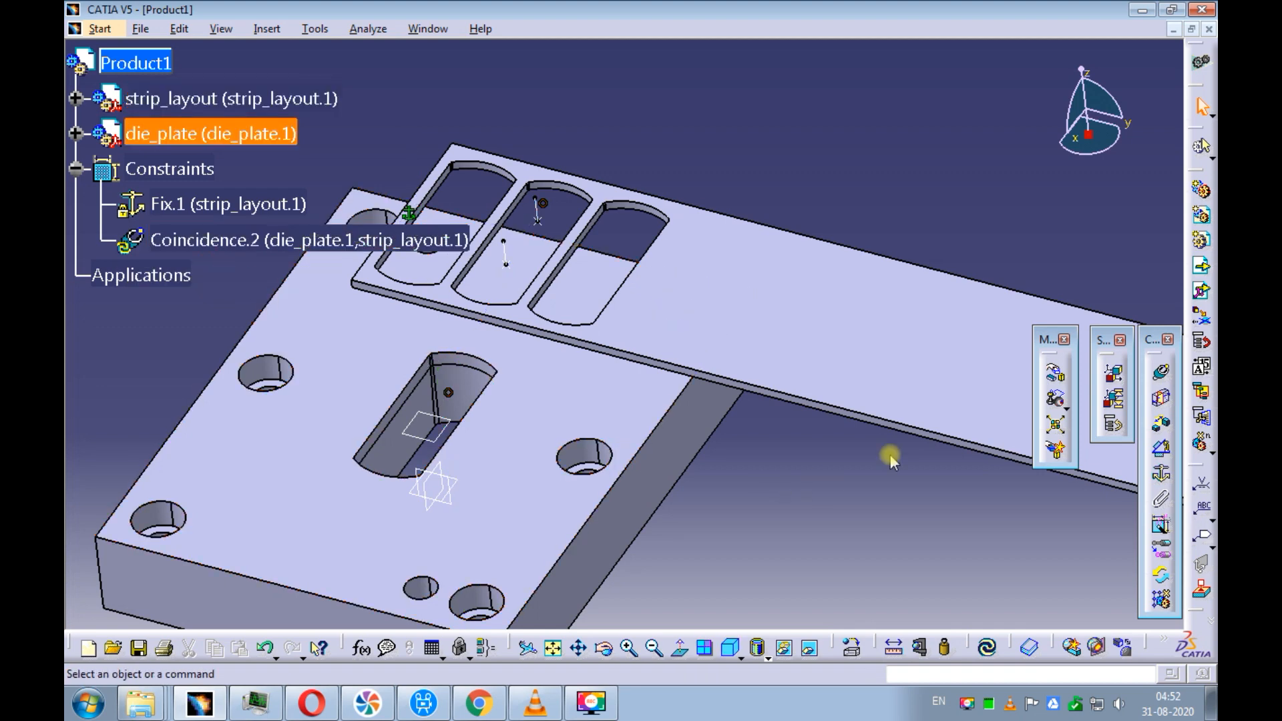
# Step: Add a coincidence constraint between the strip's other vertical line and the axis of the die opening's opposite end arc
pyautogui.click(1162, 376)
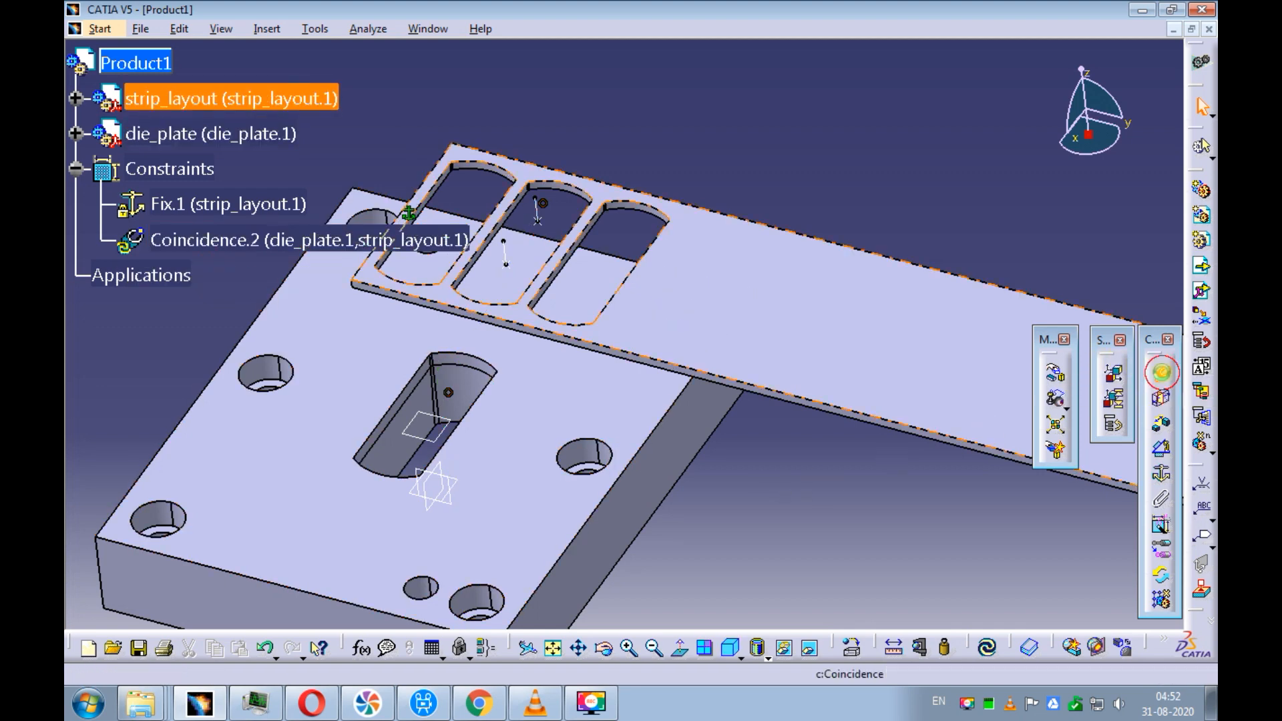
pyautogui.click(521, 265)
pyautogui.moveTo(431, 360); pyautogui.dragTo(507, 429, button='middle')
pyautogui.keyDown('ctrl'); pyautogui.moveTo(525, 340); pyautogui.dragTo(564, 298, button='middle'); pyautogui.keyUp('ctrl')
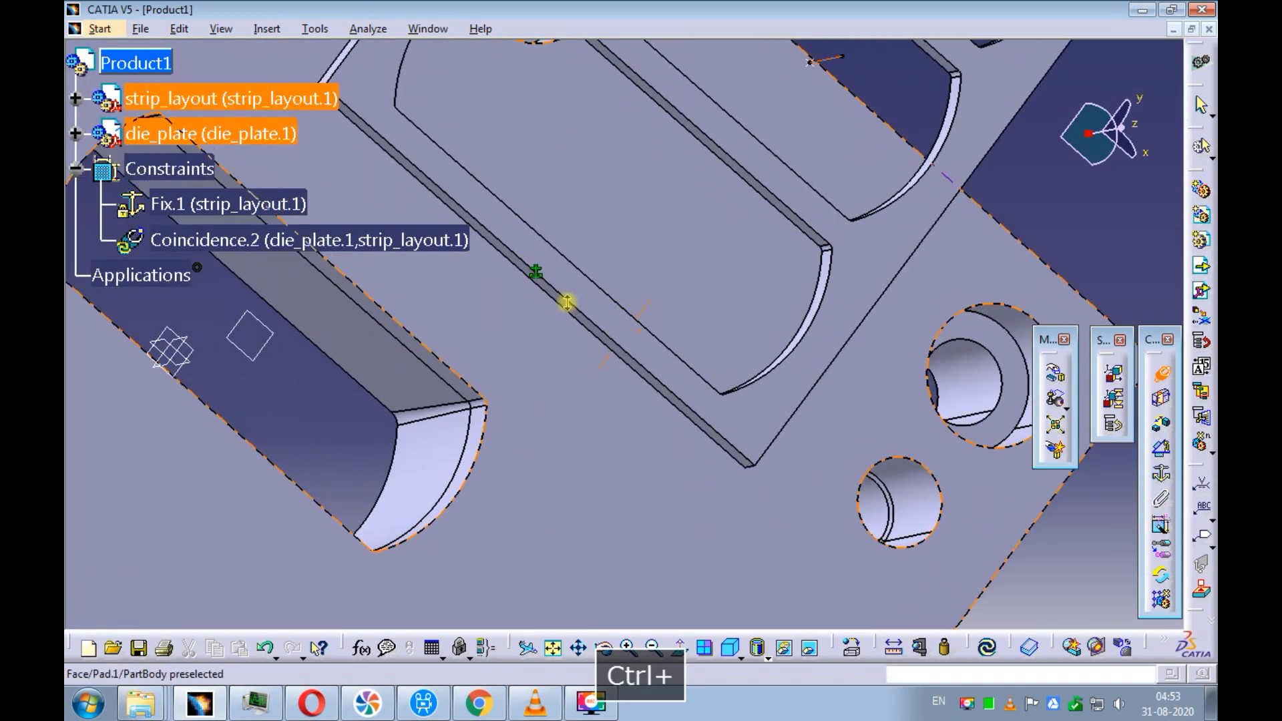
pyautogui.click(477, 460)
pyautogui.keyDown('ctrl'); pyautogui.moveTo(572, 287); pyautogui.dragTo(658, 333, button='middle'); pyautogui.keyUp('ctrl')
pyautogui.click(622, 195)
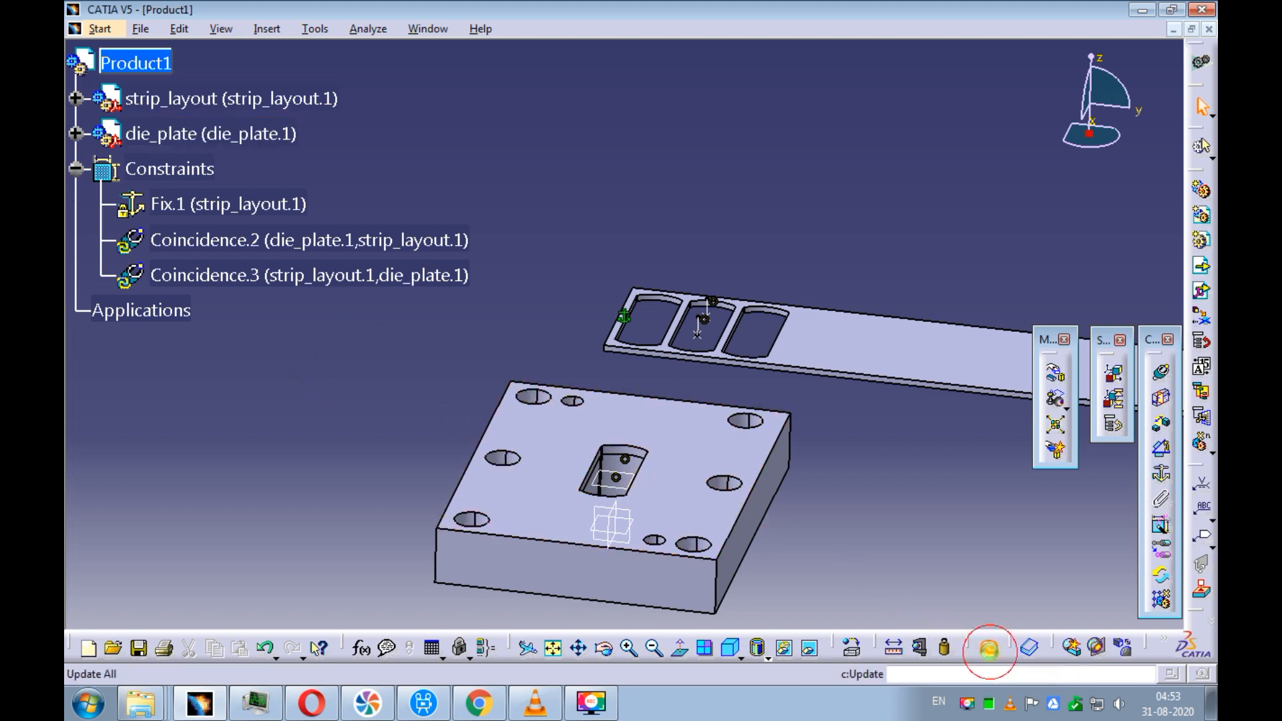
# Step: Update the assembly constraints and check the strip's alignment over the die opening in top view
pyautogui.click(988, 648)
pyautogui.moveTo(595, 226); pyautogui.dragTo(598, 528, button='middle')
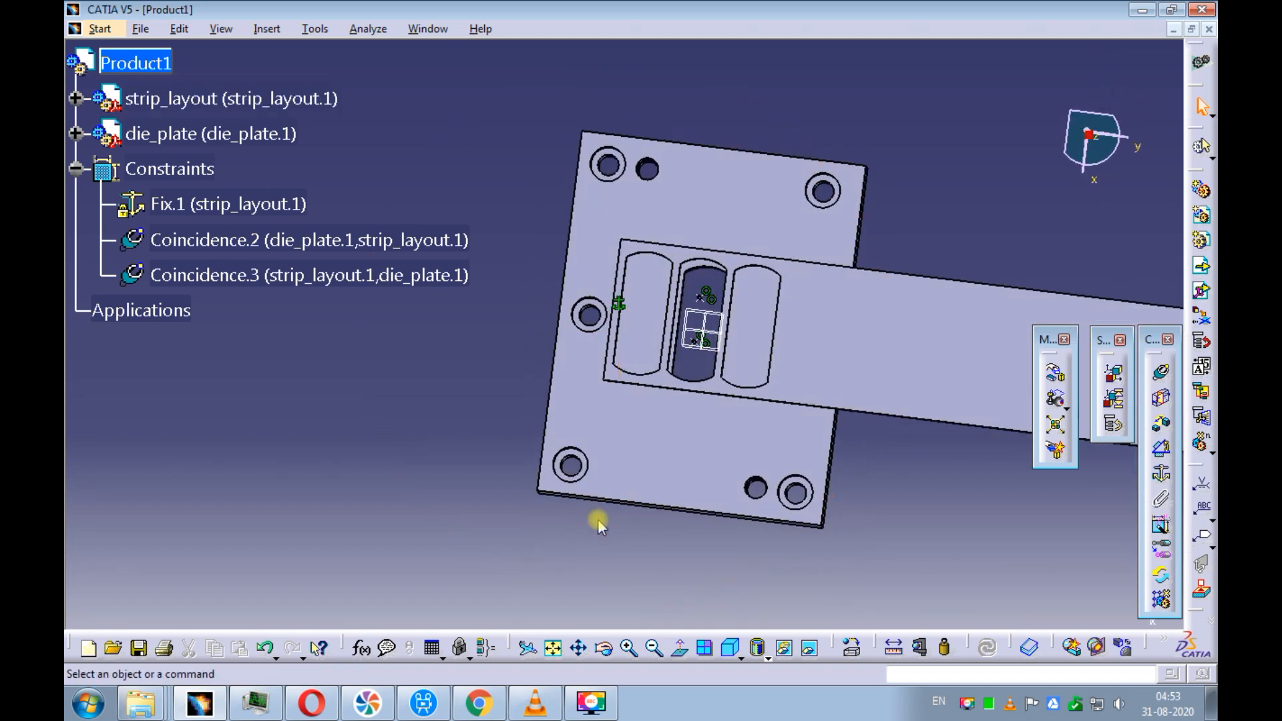
pyautogui.click(741, 657)
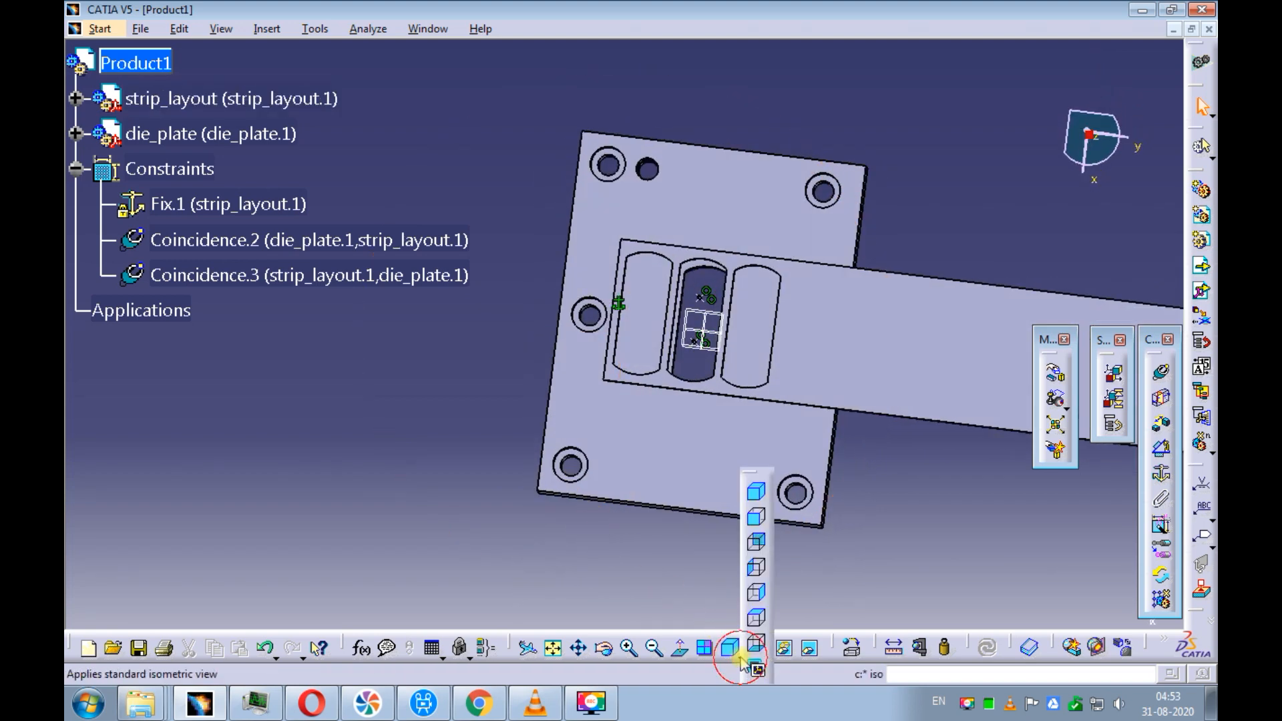
pyautogui.click(754, 621)
# Step: Add a surface contact constraint between the die plate's top face and the strip's underside
pyautogui.keyDown('ctrl'); pyautogui.moveTo(681, 257); pyautogui.dragTo(701, 403, button='middle'); pyautogui.keyUp('ctrl')
pyautogui.moveTo(617, 449)
pyautogui.mouseDown(button='middle')
pyautogui.moveTo(603, 389)
pyautogui.moveTo(624, 194)
pyautogui.moveTo(678, 329)
pyautogui.moveTo(655, 367)
pyautogui.moveTo(639, 270)
pyautogui.moveTo(610, 436)
pyautogui.mouseUp(button='middle')
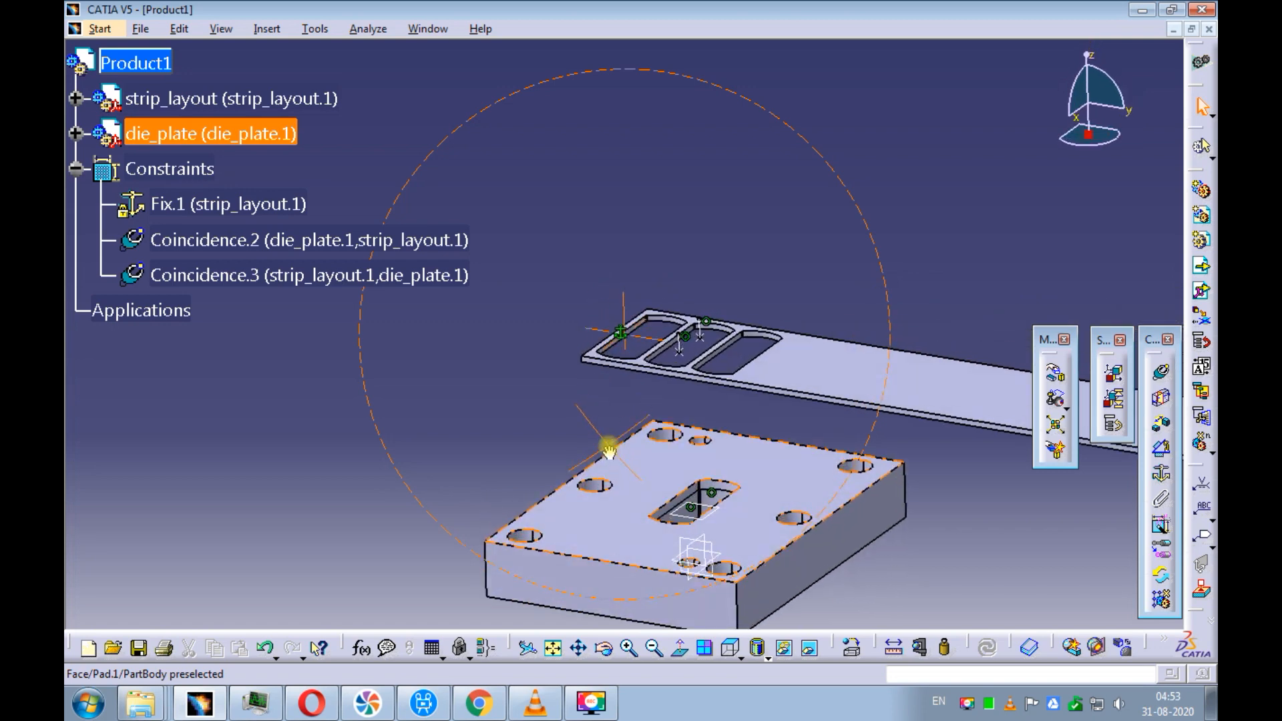
pyautogui.click(1161, 397)
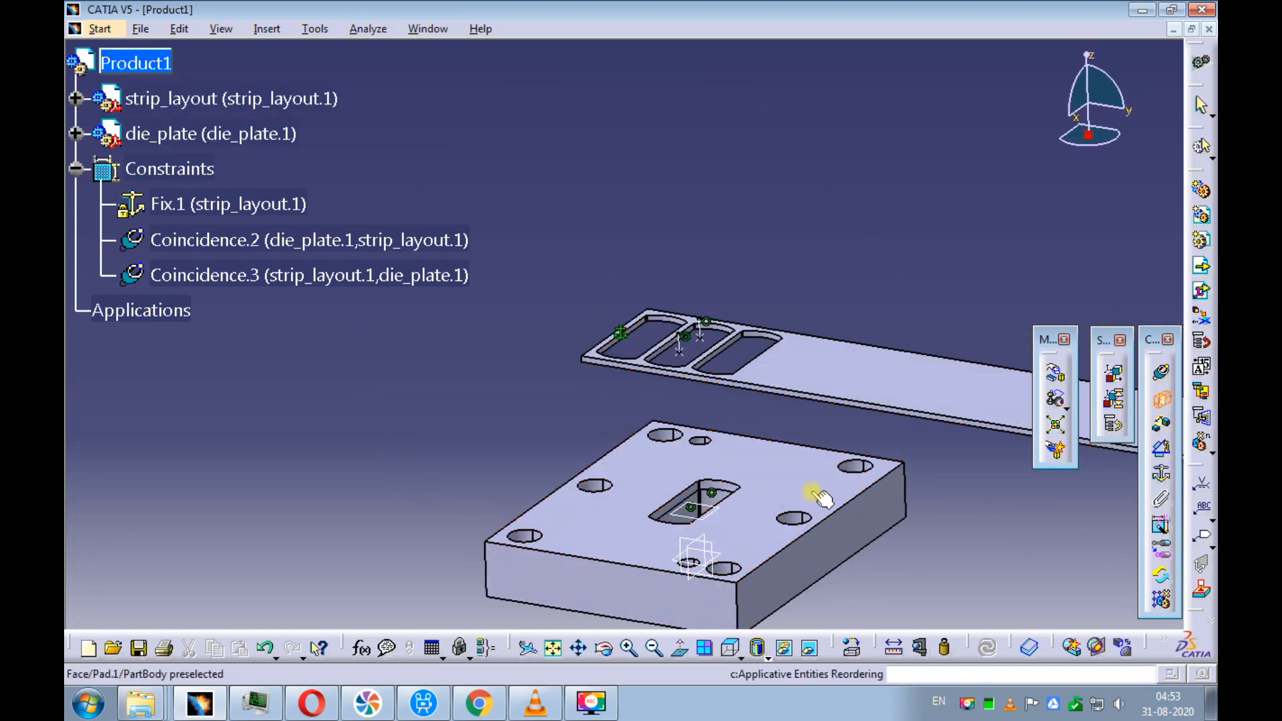
pyautogui.click(577, 462)
pyautogui.keyDown('ctrl'); pyautogui.moveTo(577, 462); pyautogui.dragTo(707, 358, button='middle'); pyautogui.keyUp('ctrl')
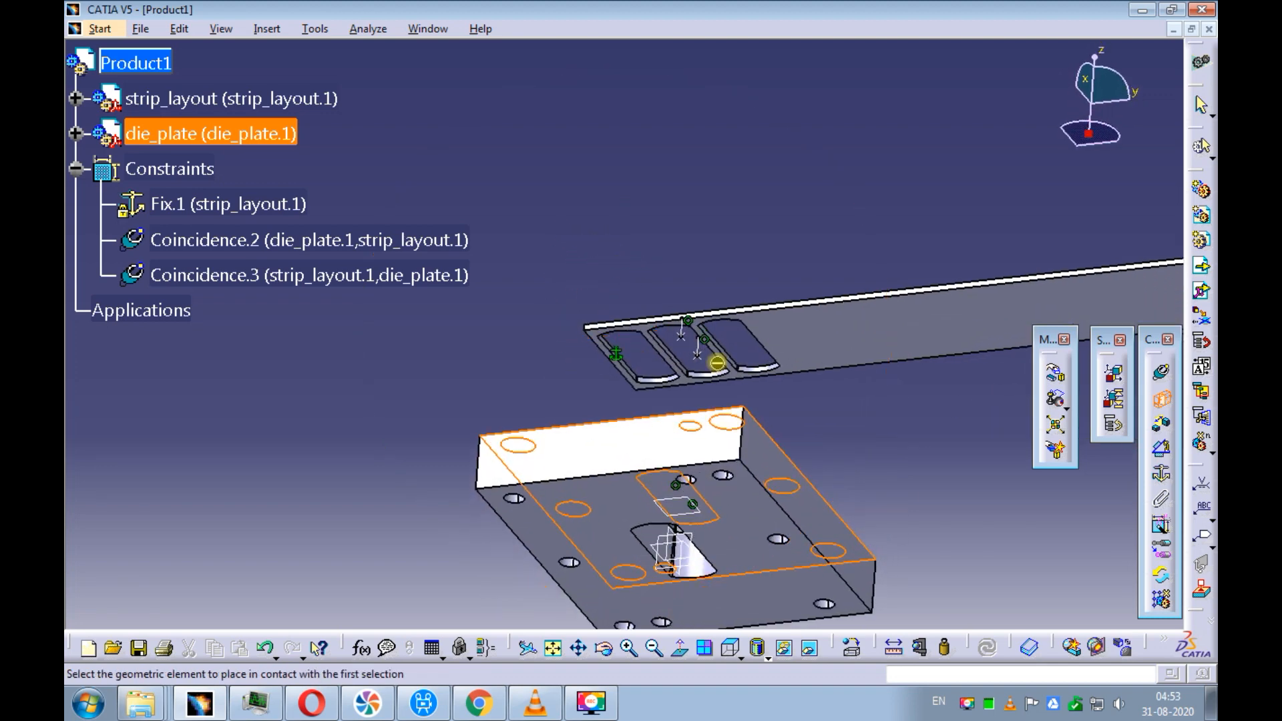
pyautogui.click(828, 343)
pyautogui.keyDown('ctrl'); pyautogui.moveTo(635, 220); pyautogui.dragTo(627, 430, button='middle'); pyautogui.keyUp('ctrl')
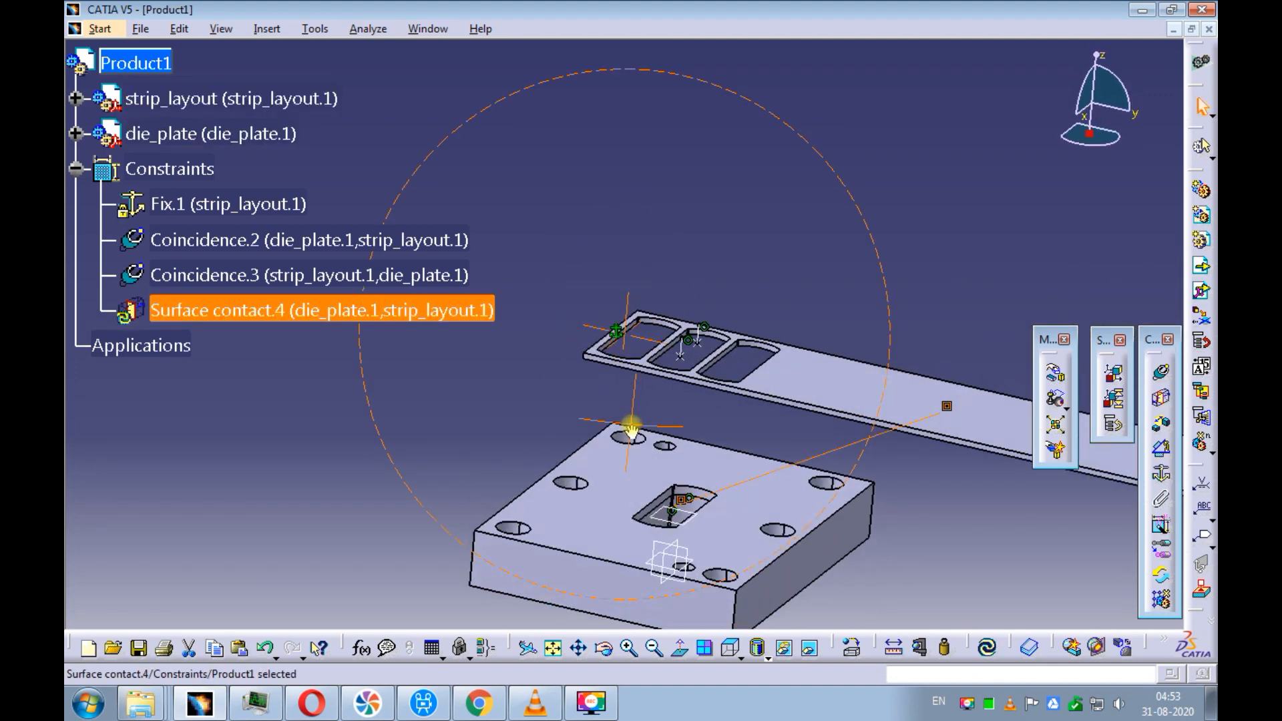
pyautogui.click(261, 392)
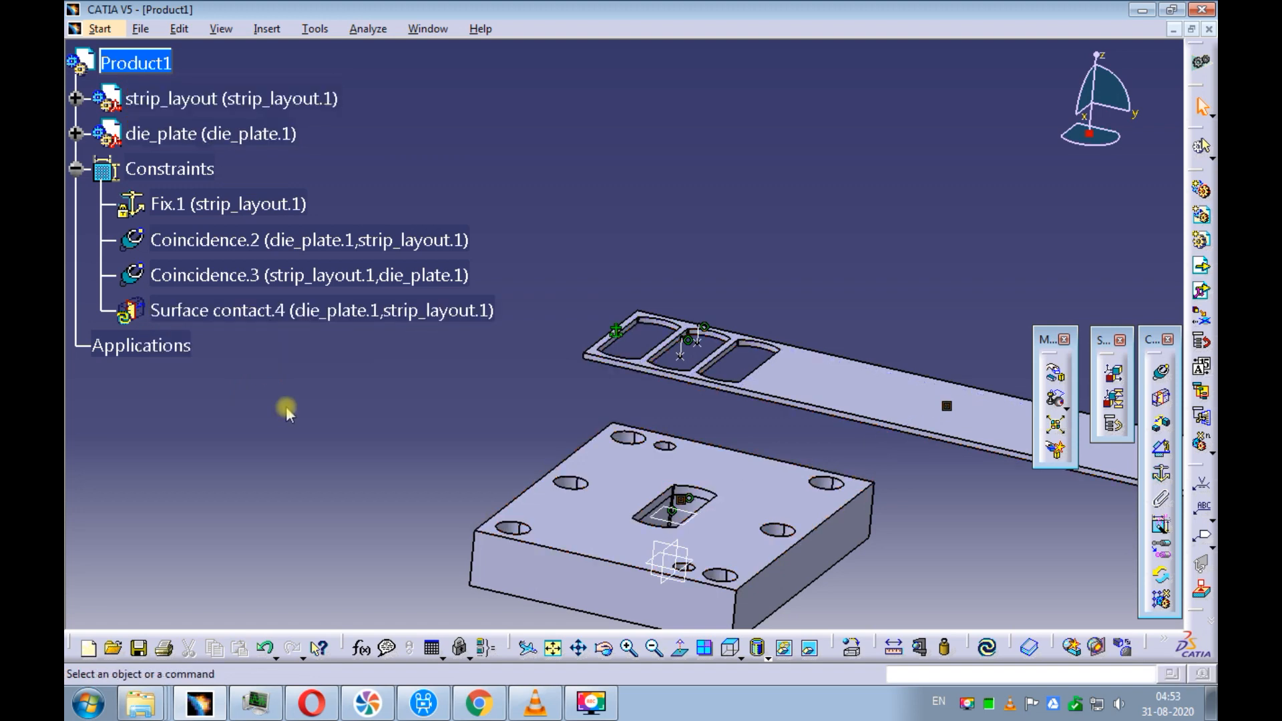
# Step: Update the assembly so the surface contact takes effect, and show the strip and die plate in an isometric view
pyautogui.click(986, 647)
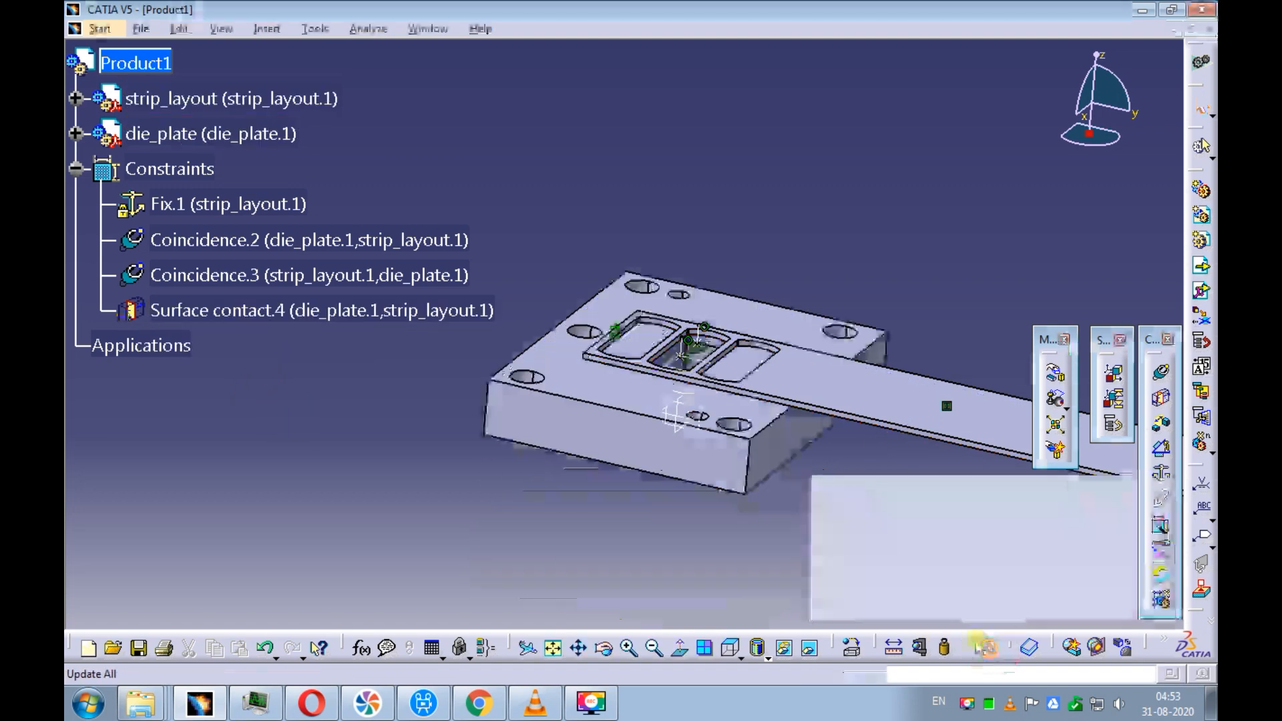
pyautogui.keyDown('ctrl'); pyautogui.moveTo(651, 289); pyautogui.dragTo(587, 395, button='middle'); pyautogui.keyUp('ctrl')
pyautogui.keyDown('ctrl'); pyautogui.moveTo(375, 429); pyautogui.dragTo(357, 442, button='middle'); pyautogui.keyUp('ctrl')
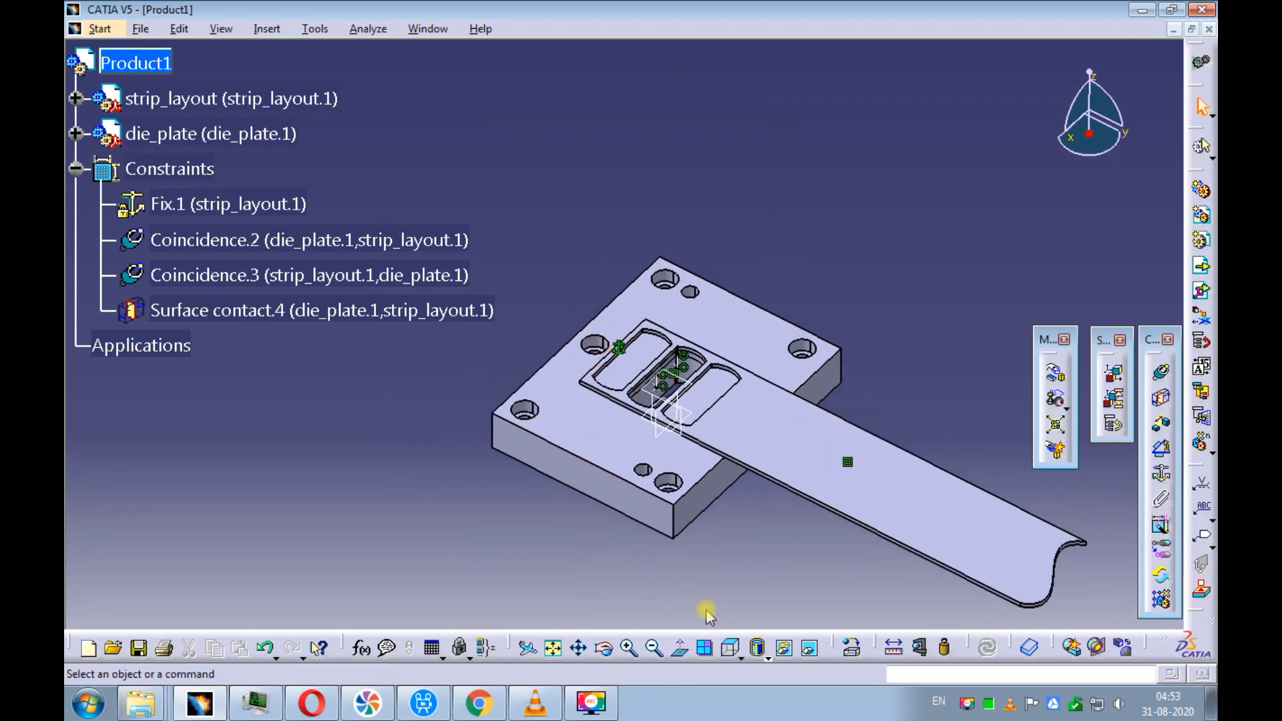
pyautogui.click(737, 656)
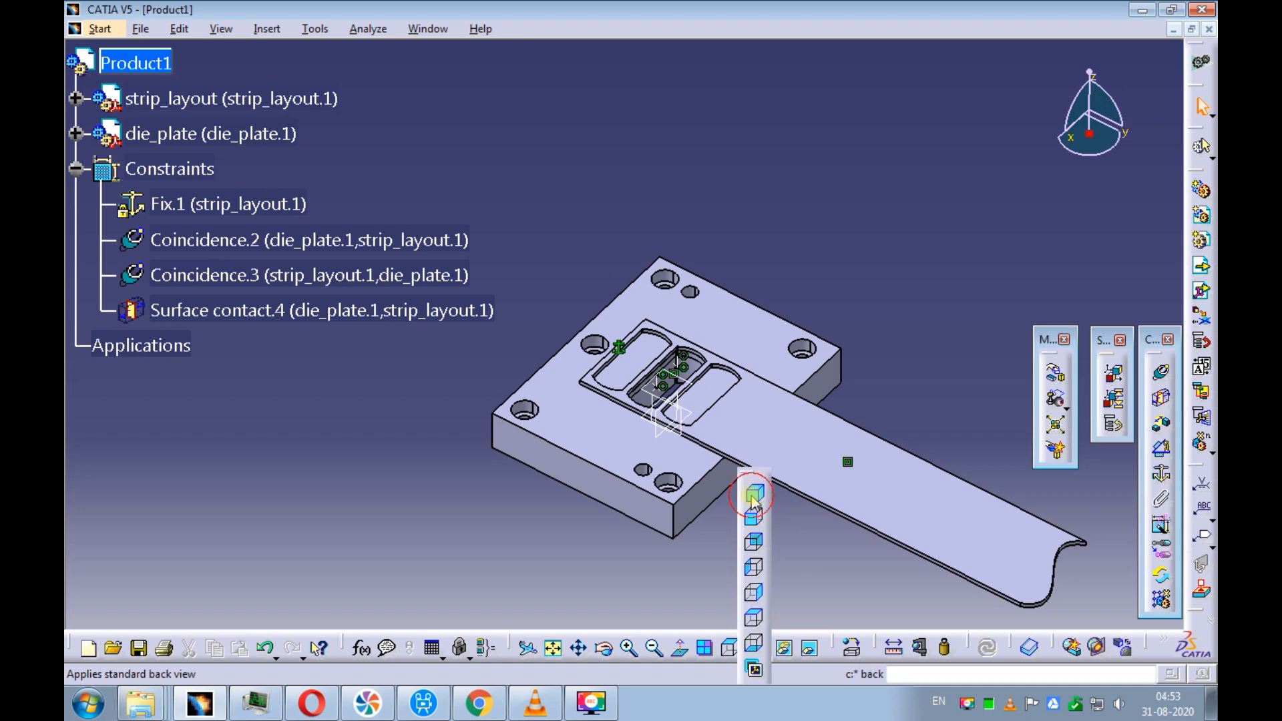
pyautogui.click(752, 496)
pyautogui.click(558, 644)
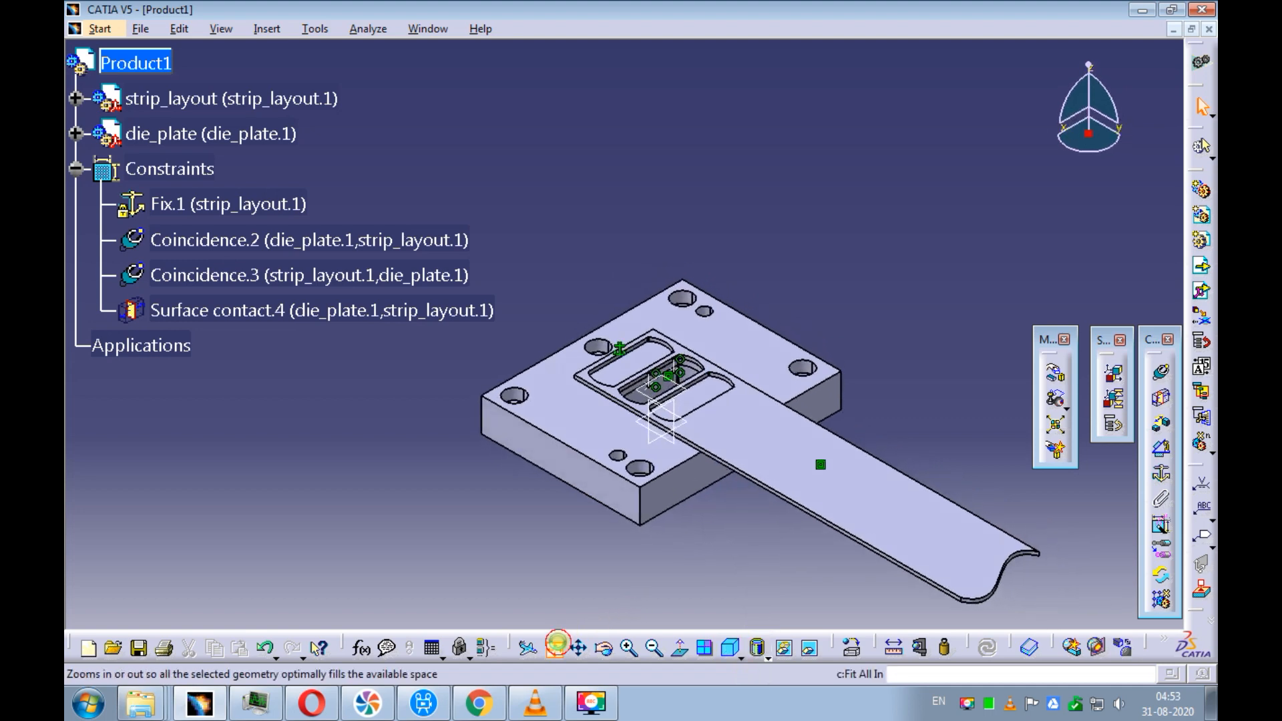
pyautogui.click(489, 522)
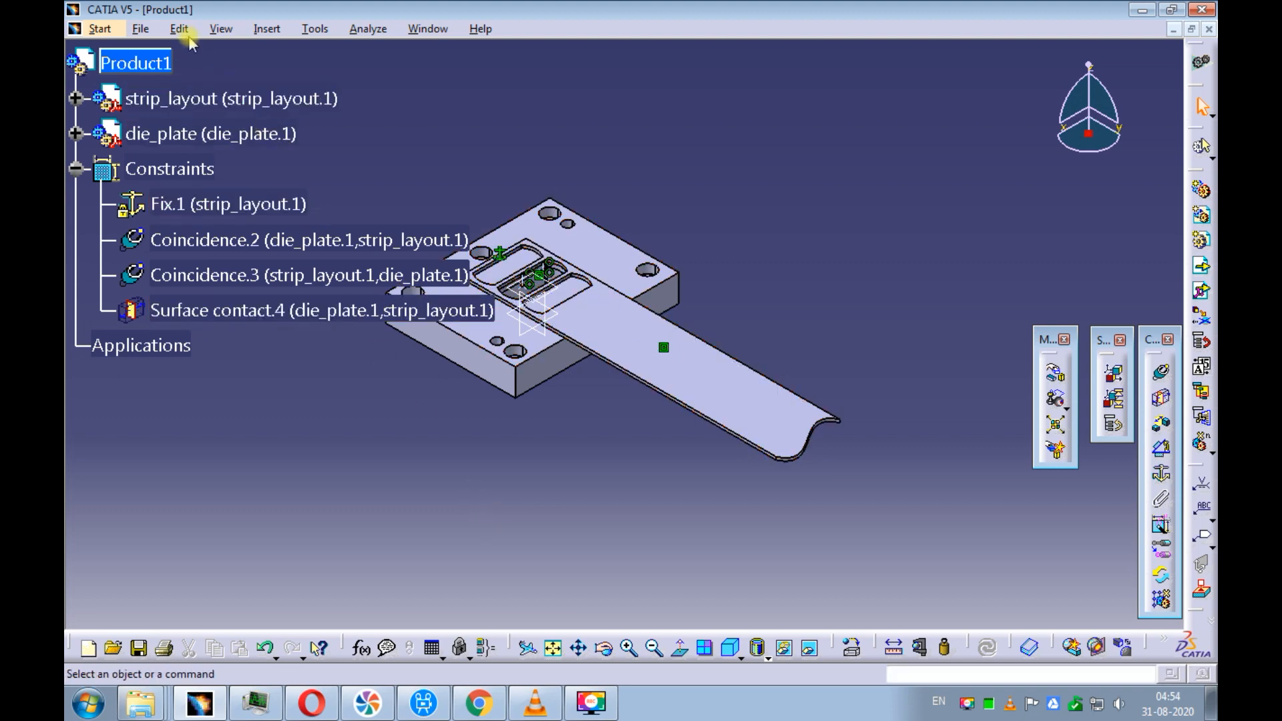
# Step: Save the product as a CATProduct named Die_Assembly in the Projects\Blanking_Die folder on drive D
pyautogui.click(144, 33)
pyautogui.click(527, 176)
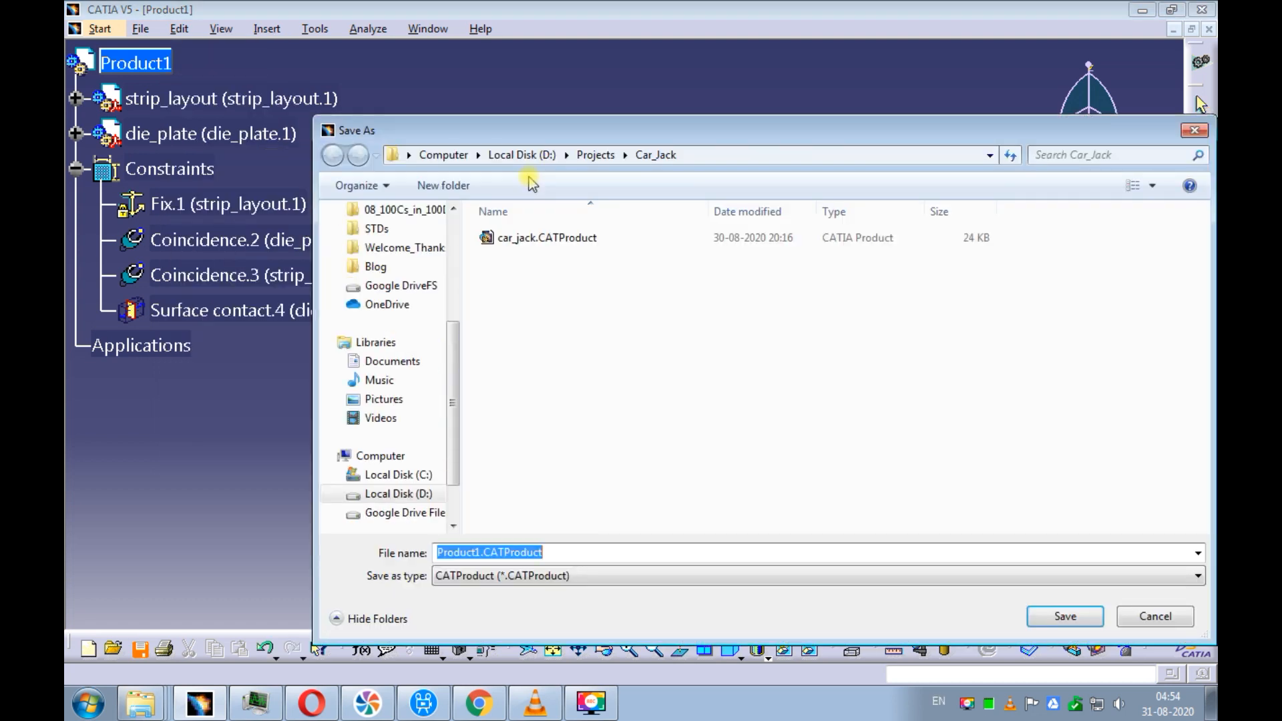
pyautogui.scroll(-1, 434, 414)
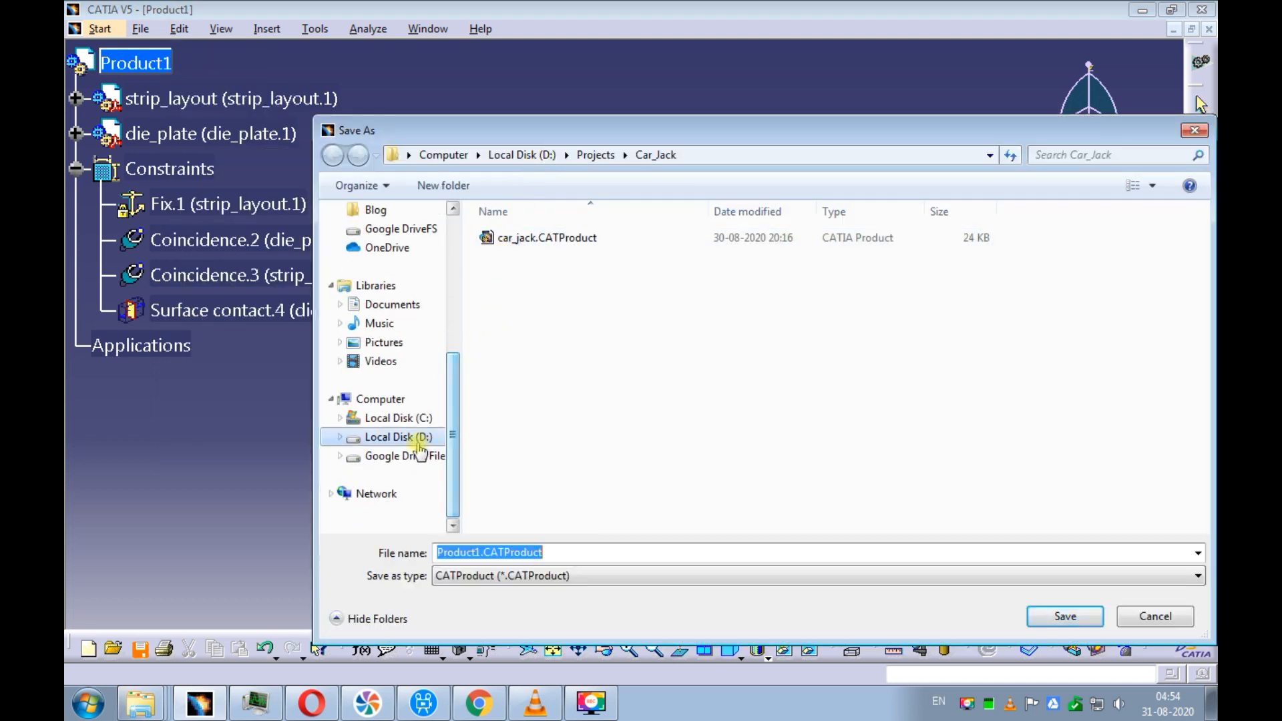
pyautogui.click(422, 440)
pyautogui.doubleClick(515, 332)
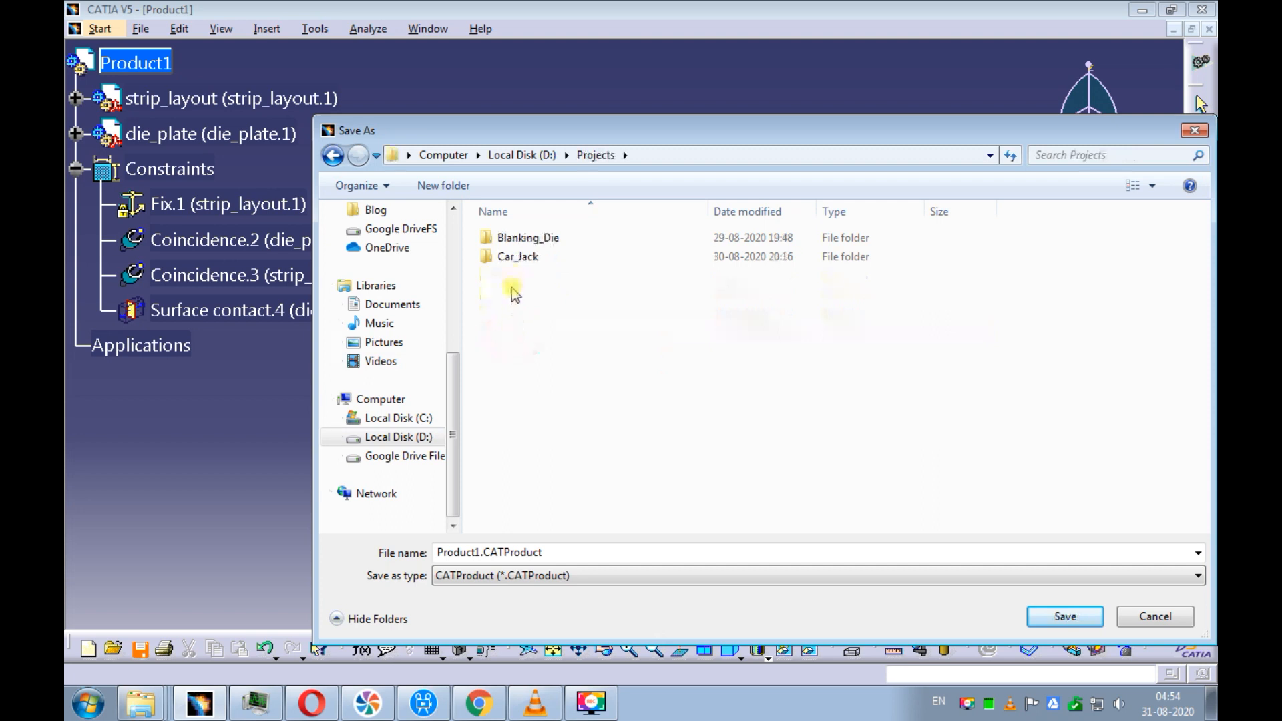
pyautogui.doubleClick(515, 238)
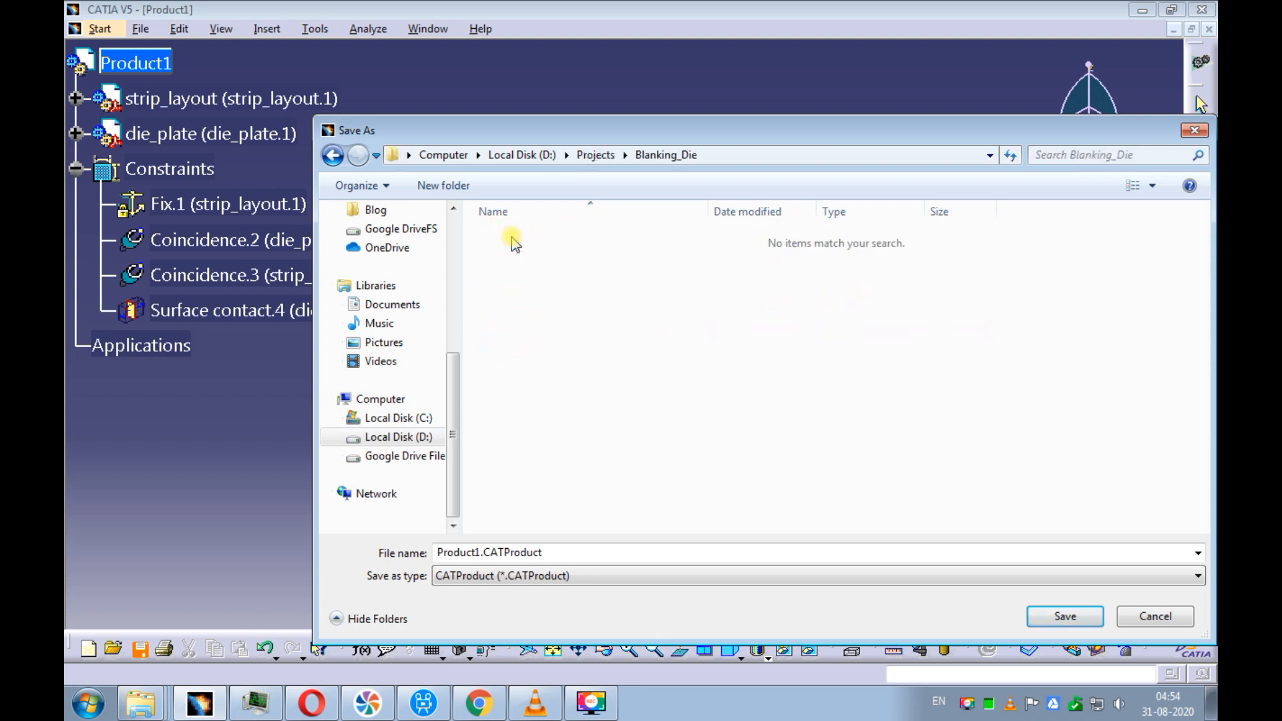
pyautogui.doubleClick(563, 550)
pyautogui.write('D')
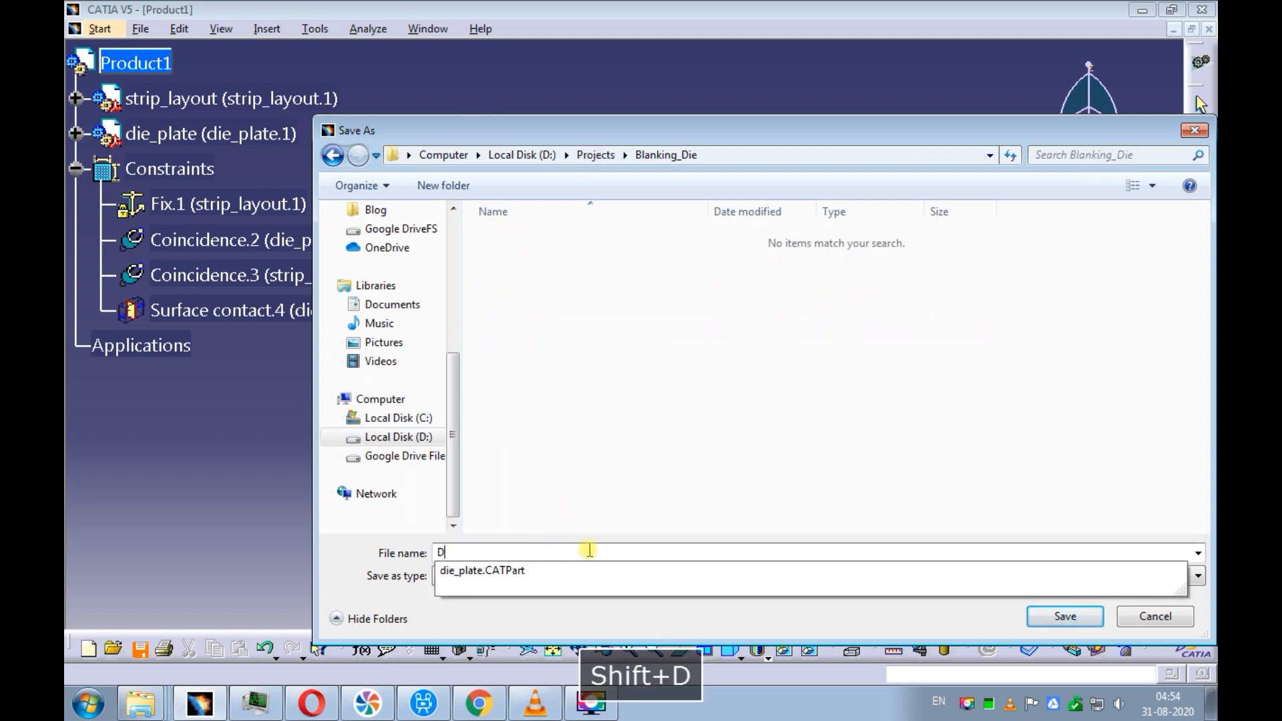
pyautogui.write('ie_Assembly')
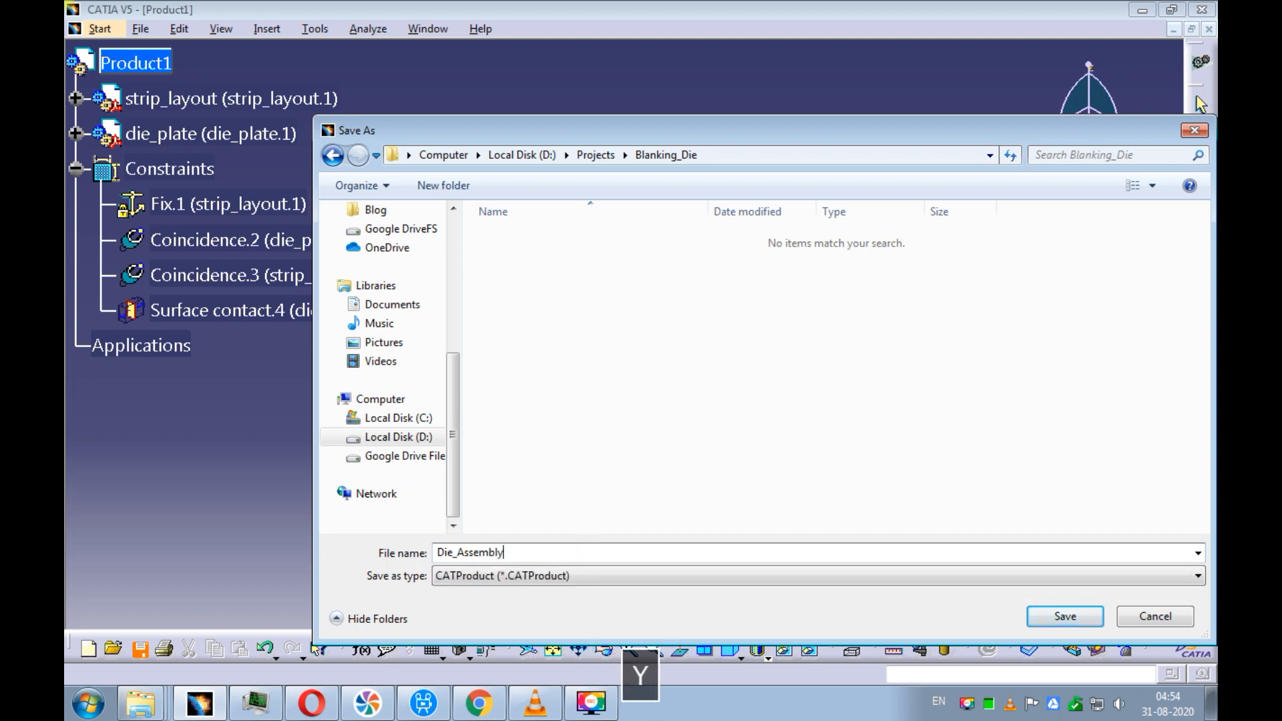
pyautogui.click(1051, 619)
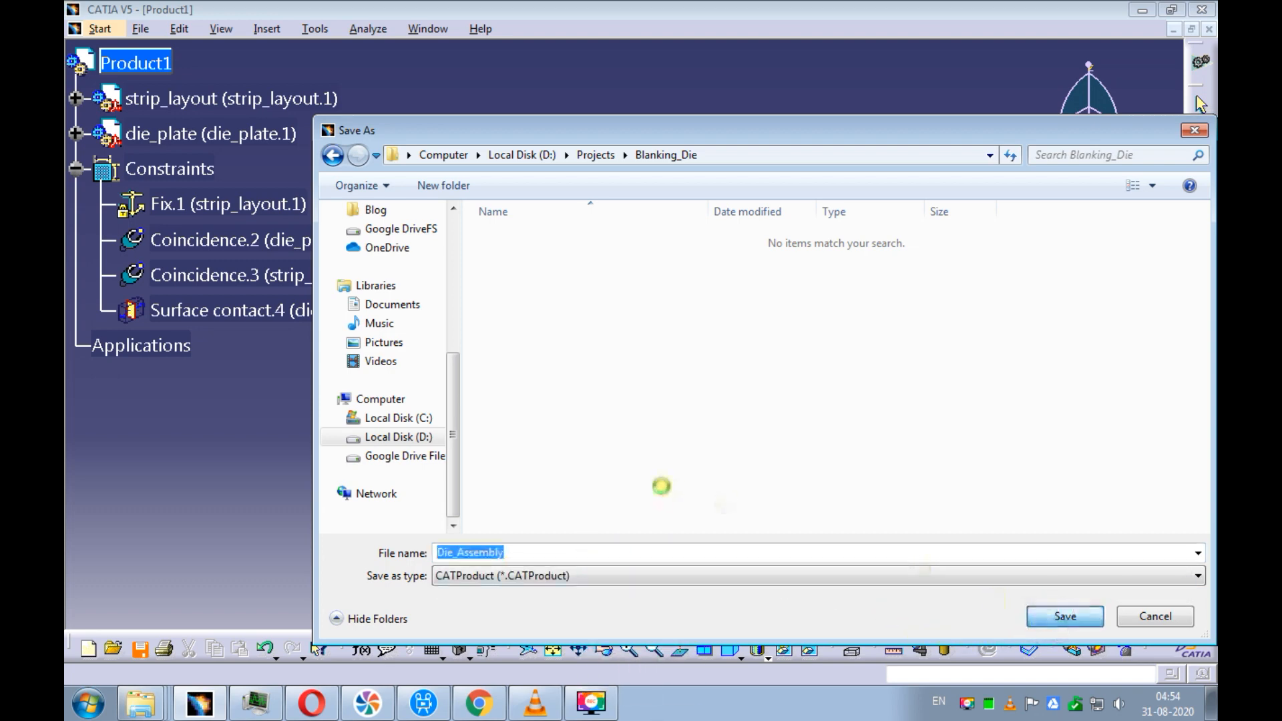